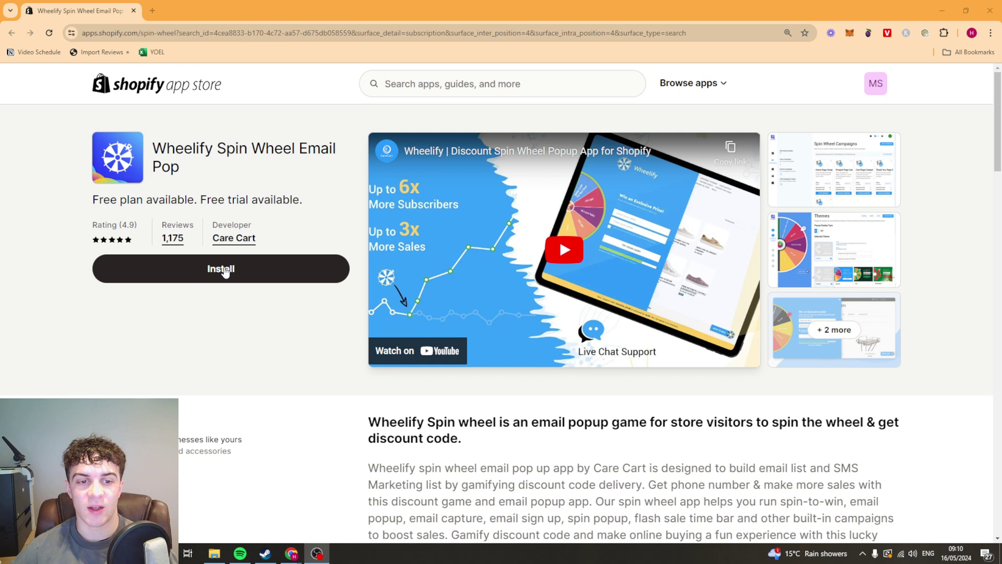
Step: Install Wheelify on the store, granting its requested access permissions
click(237, 280)
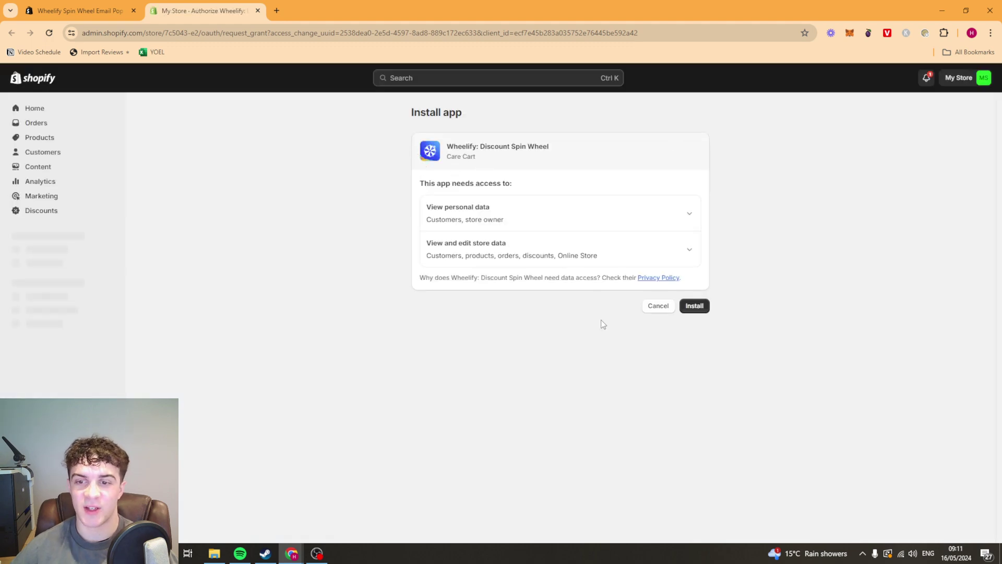
click(698, 308)
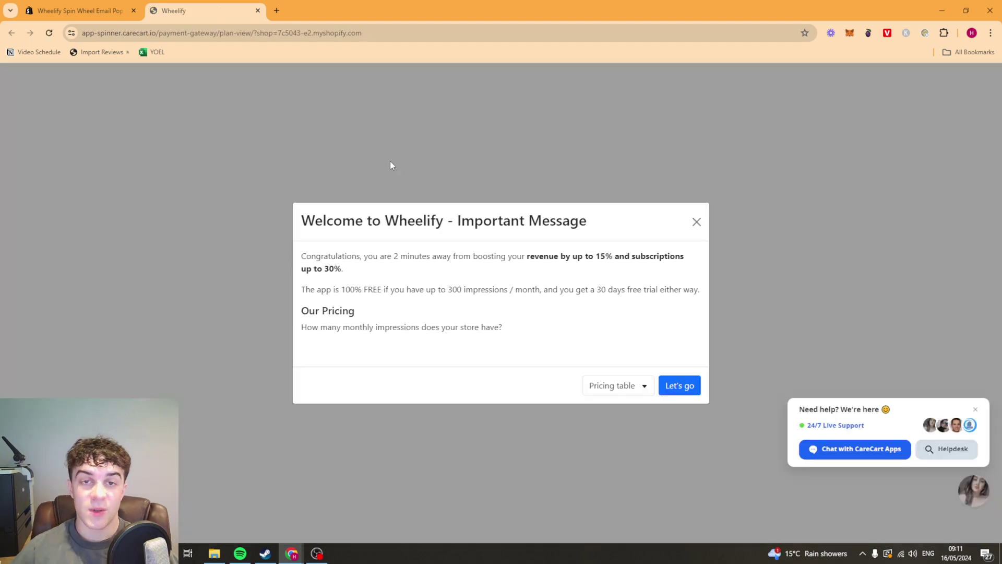
click(974, 409)
Step: Continue past the welcome message and approve Wheelify's usage-based subscription charges
drag(363, 256, 416, 256)
double_click(412, 256)
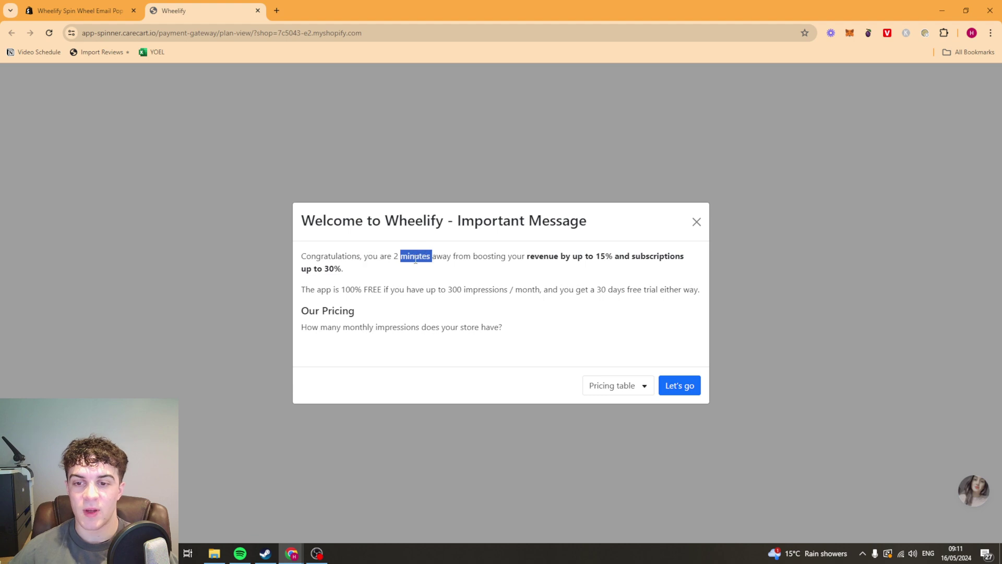
click(548, 333)
click(670, 387)
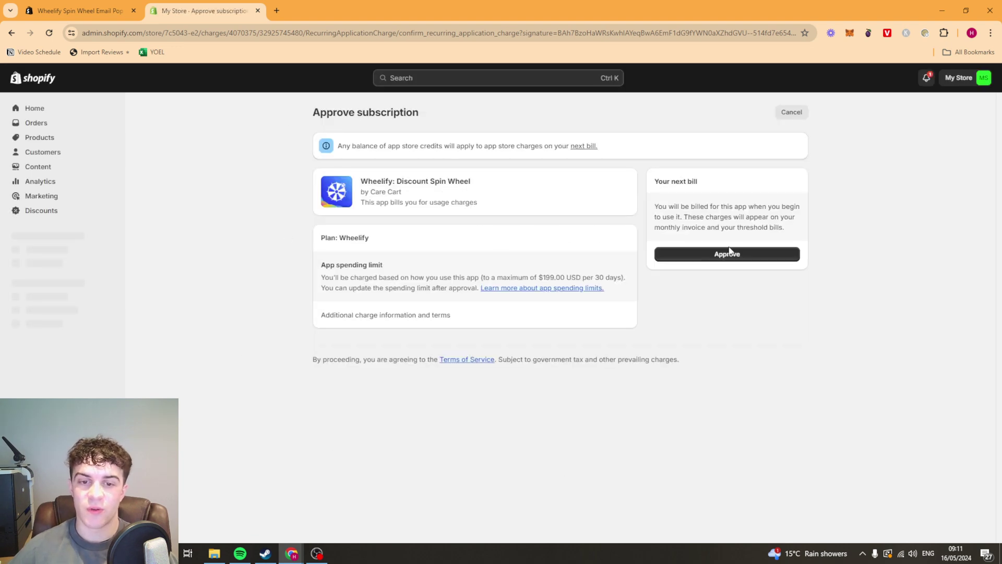
click(741, 254)
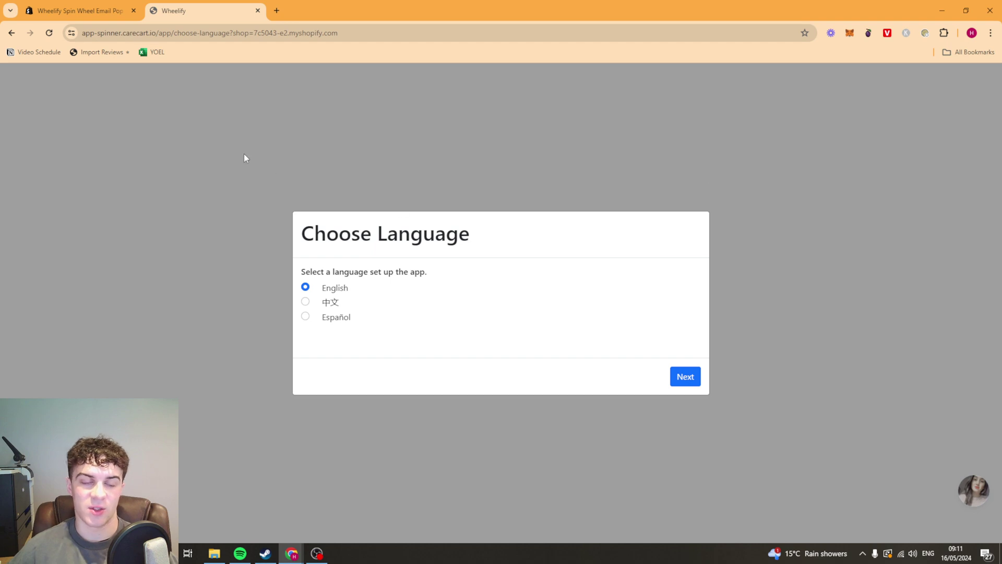
Step: Confirm English as Wheelify's language and continue to the onboarding page
click(697, 380)
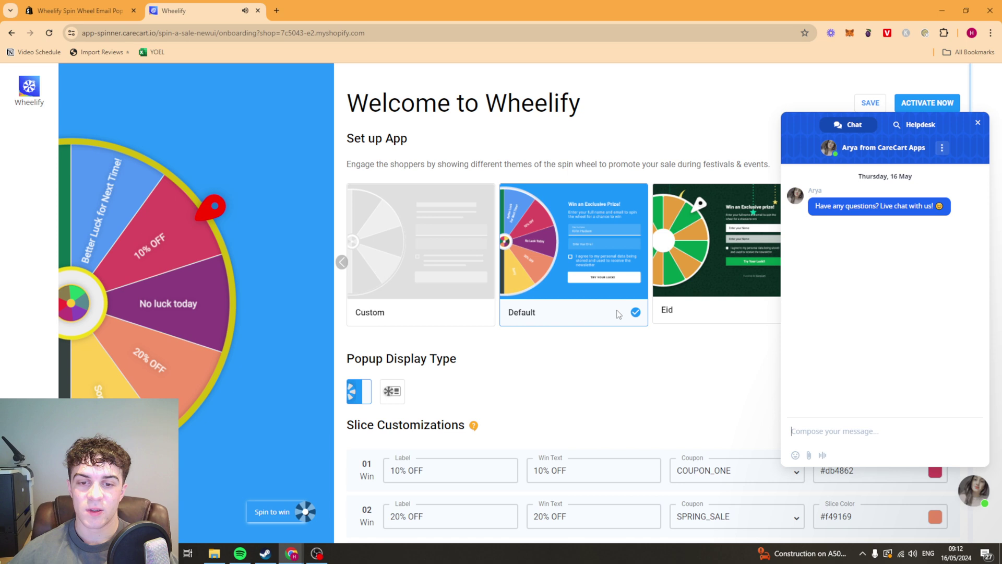
Step: Close the chat panel and pick the Black Friday theme from the wheel theme carousel
click(977, 122)
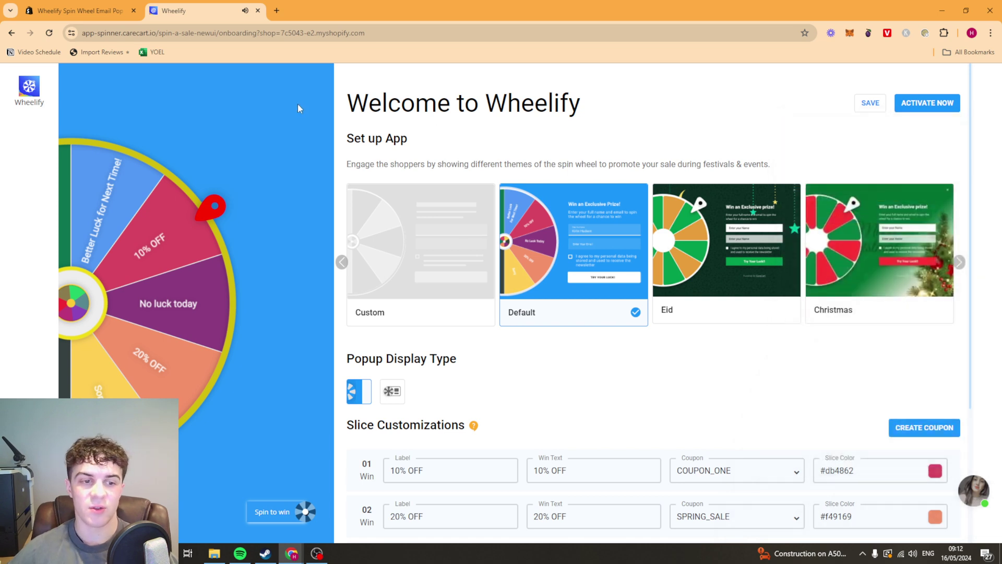
drag(385, 99, 483, 103)
double_click(532, 103)
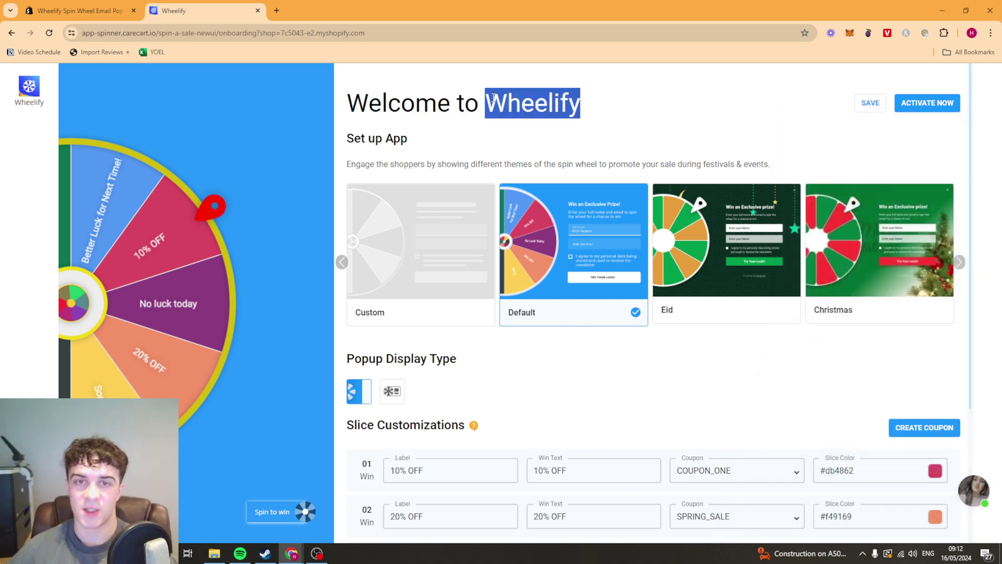
drag(389, 164, 524, 183)
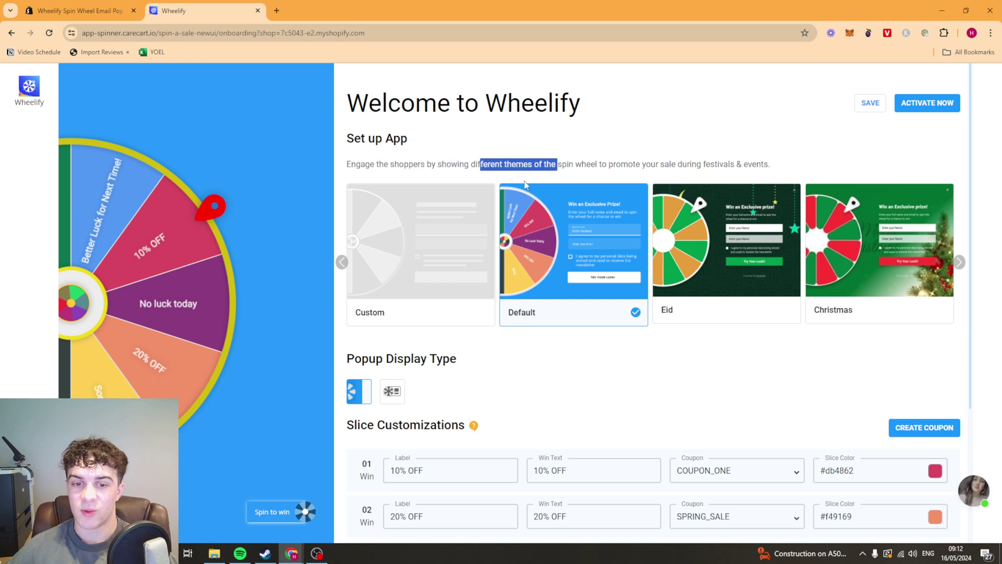
click(813, 372)
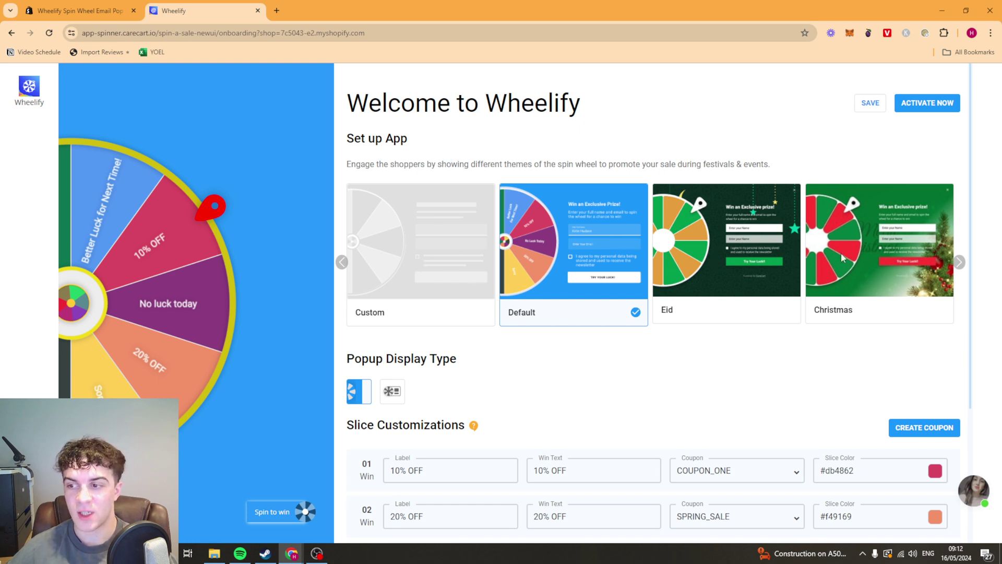
click(958, 259)
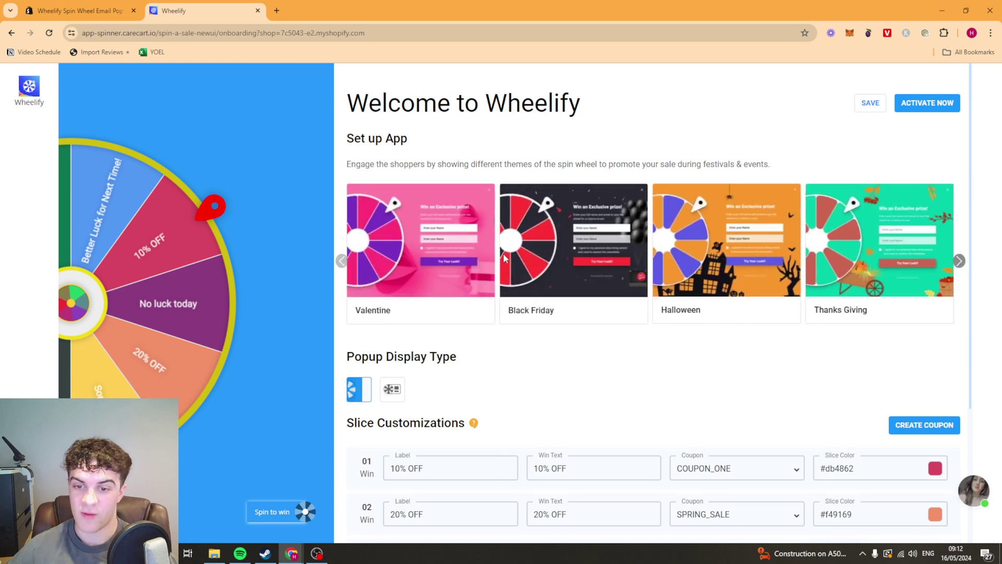
click(958, 259)
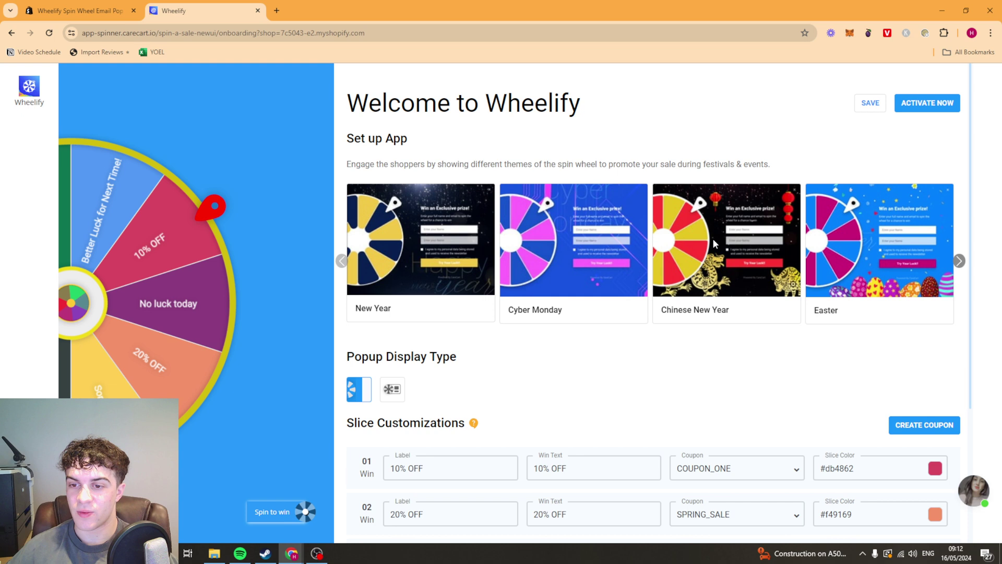
click(340, 259)
click(567, 259)
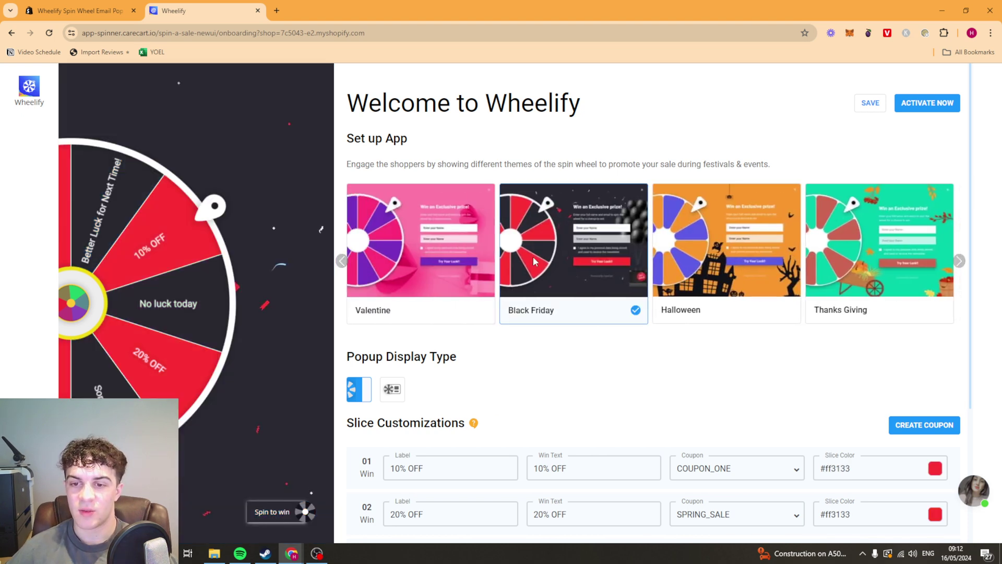
Step: Set the wheel's display type to Popup instead of fullscreen
scroll(452, 339, down, 3)
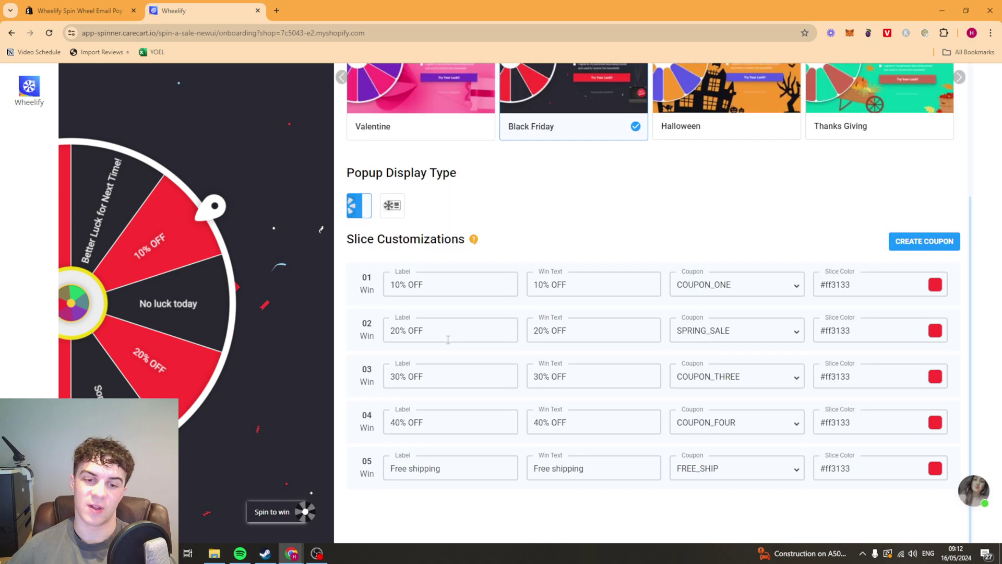
scroll(465, 314, up, 2)
scroll(463, 295, down, 2)
scroll(398, 287, up, 2)
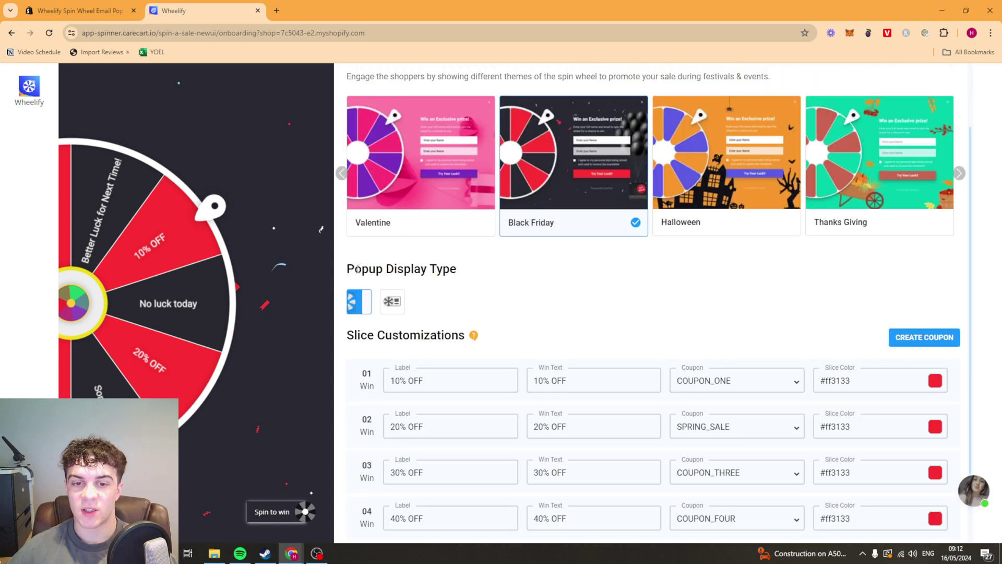
drag(349, 269, 457, 269)
click(392, 301)
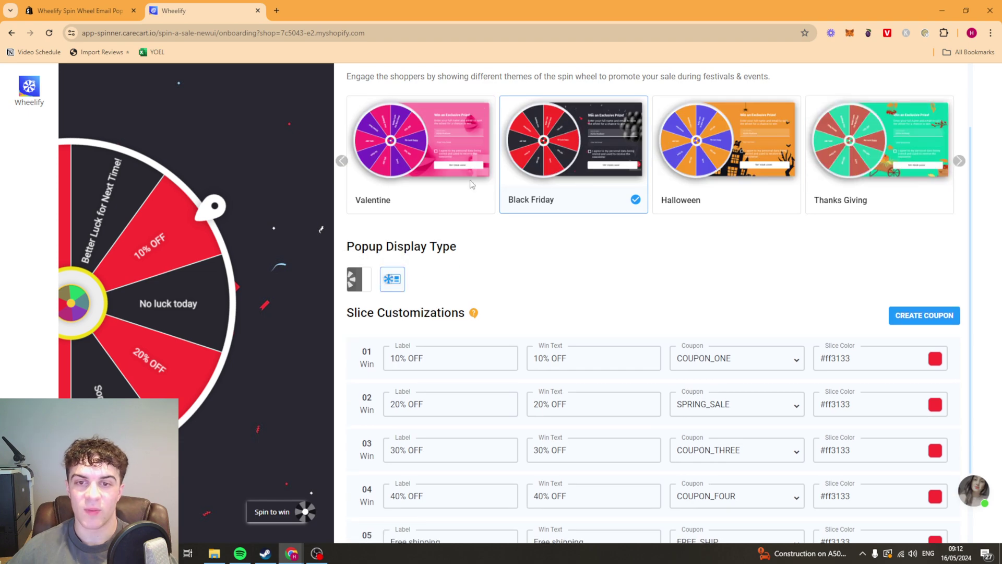
click(355, 280)
click(396, 302)
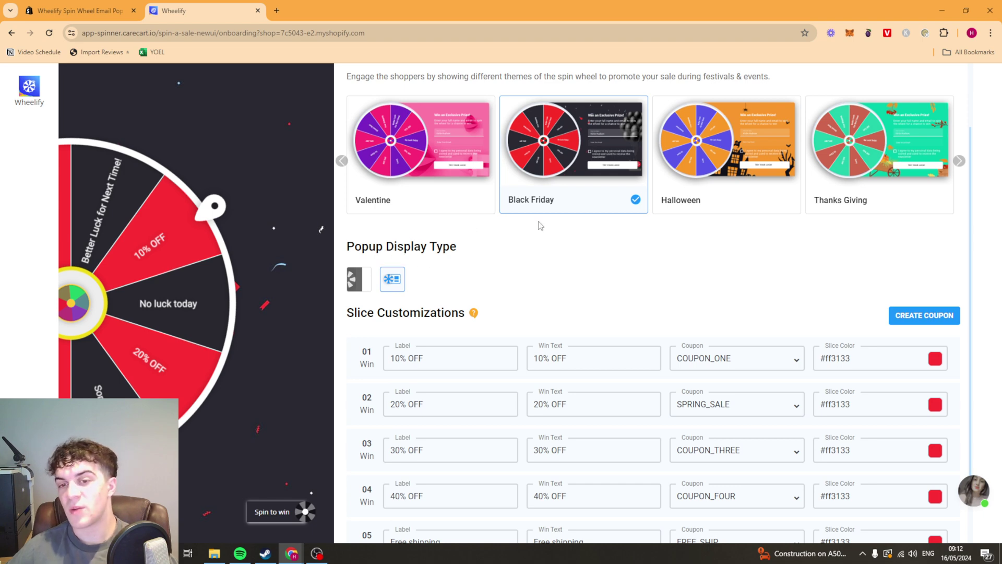
scroll(443, 292, down, 2)
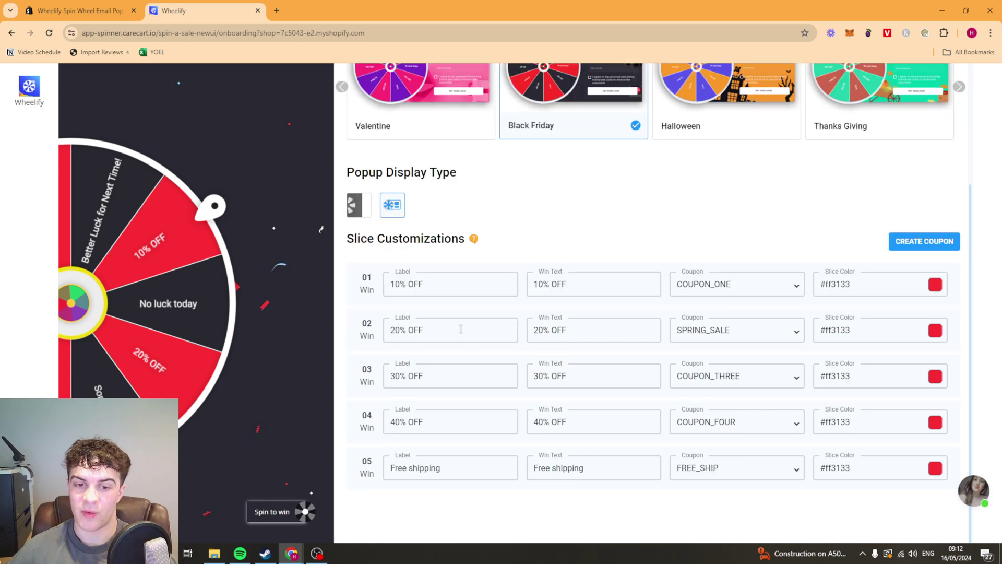
scroll(475, 279, up, 3)
scroll(474, 276, down, 3)
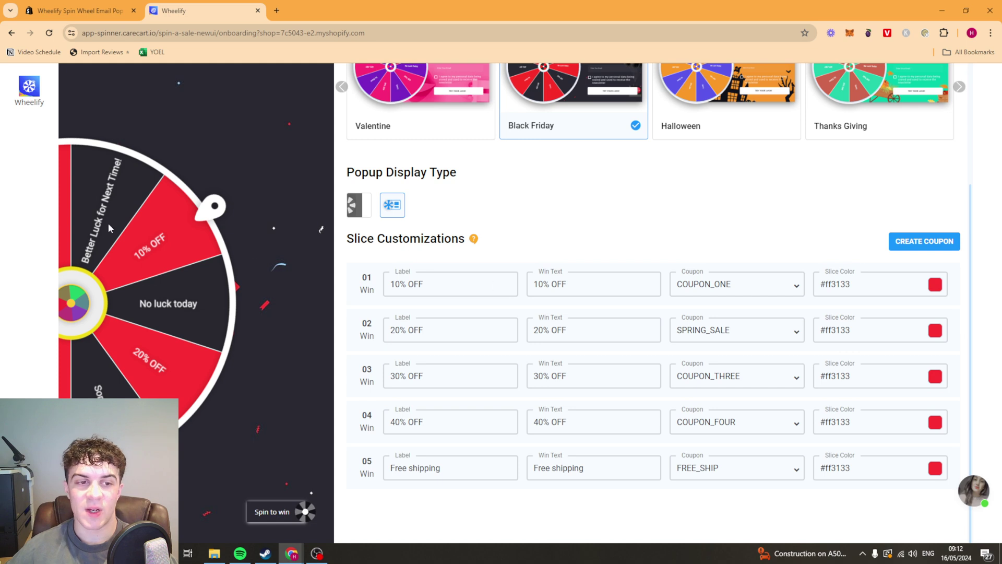
Step: Inspect the first slice's label and win text without changing them
drag(386, 238, 499, 244)
click(499, 244)
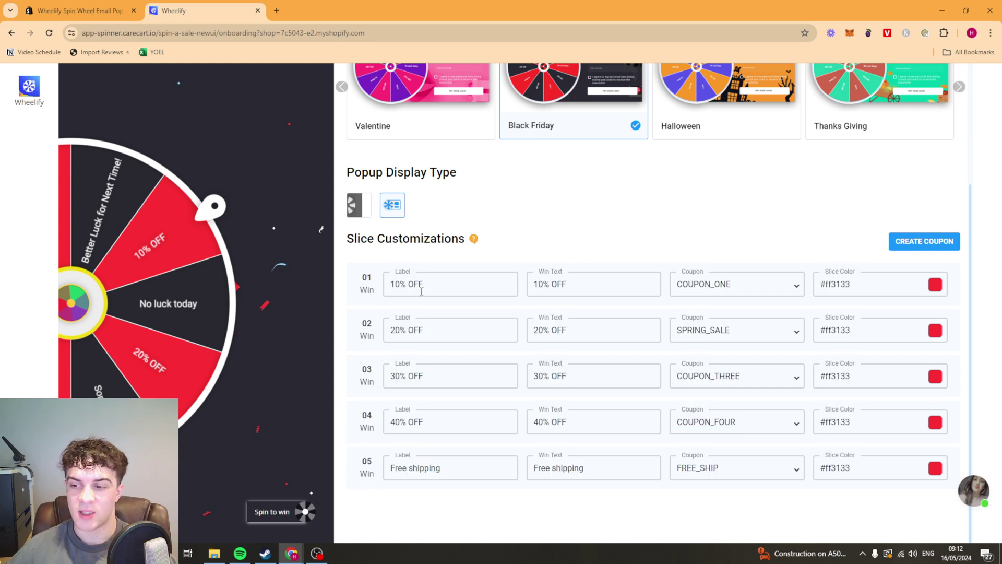
drag(464, 289, 384, 279)
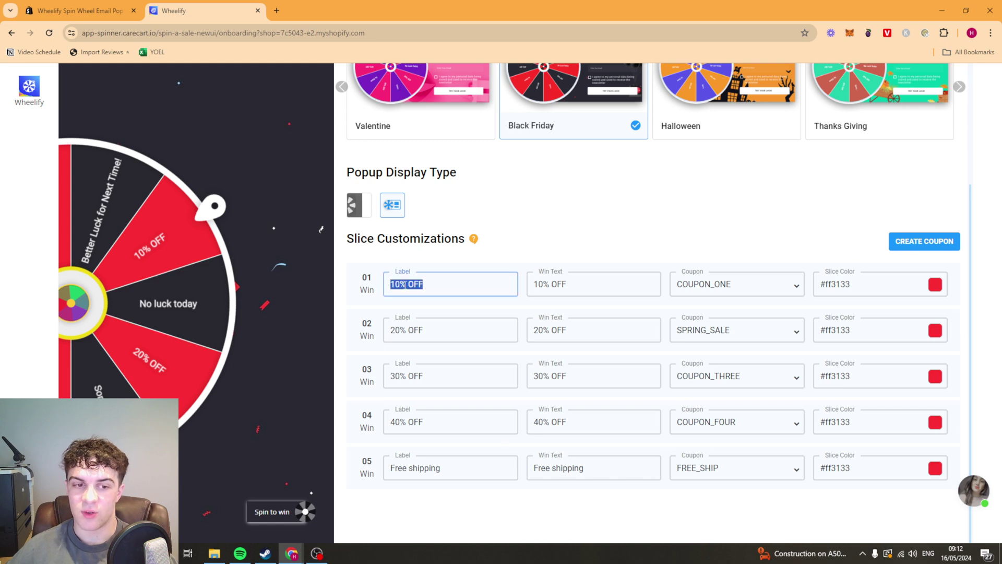
click(572, 284)
key(ctrl+a)
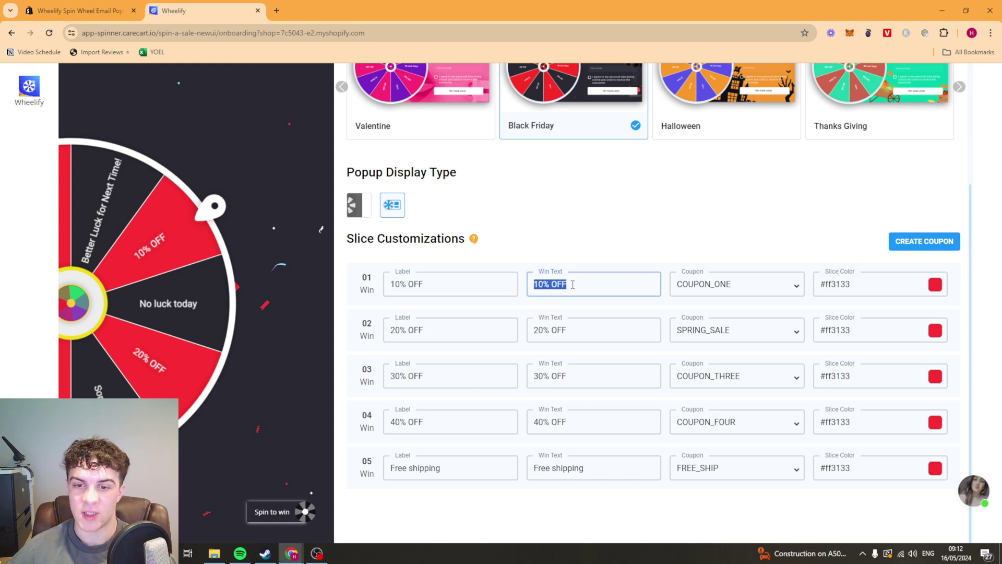
click(543, 270)
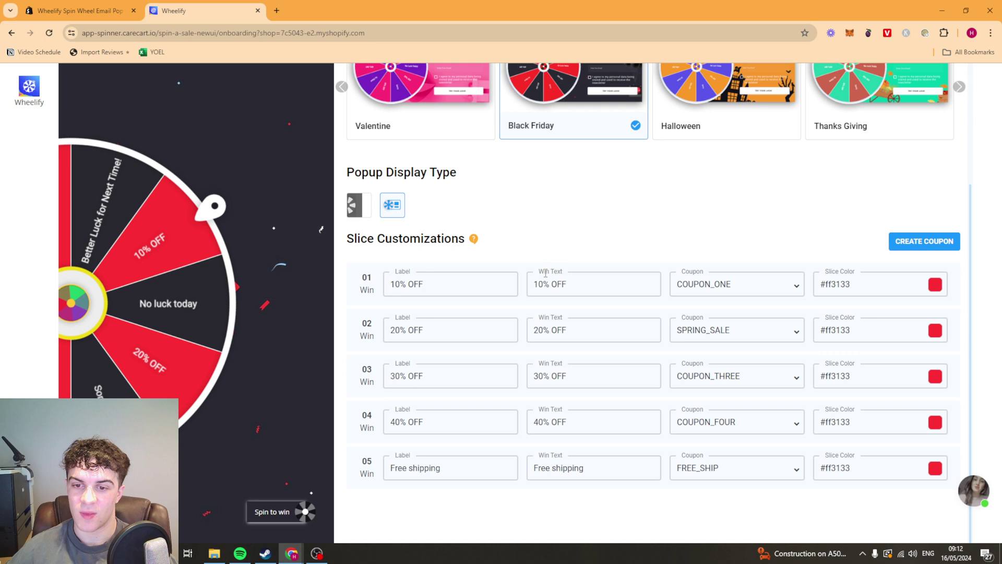
drag(543, 283, 568, 280)
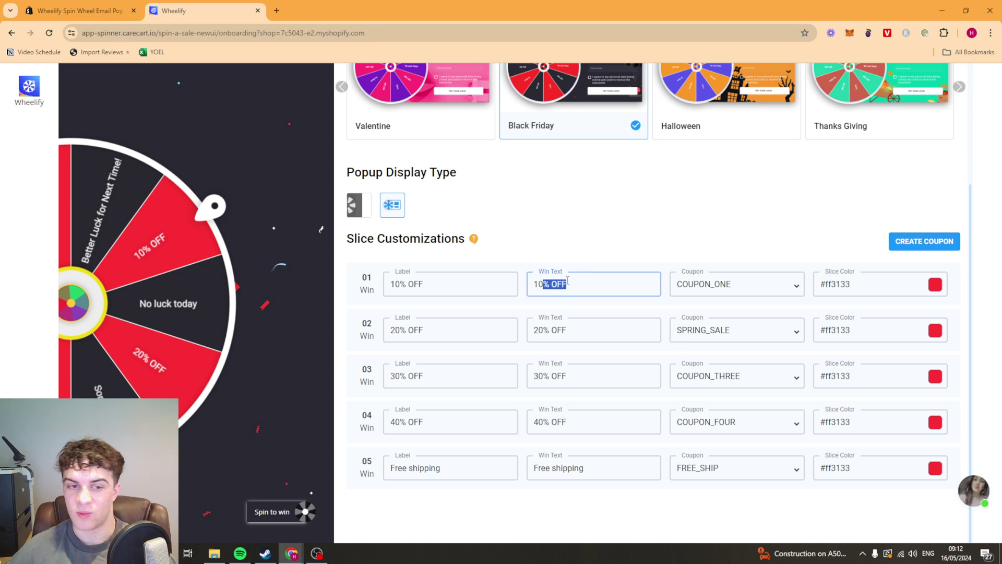
Step: Check coupon options for slices 1–3, keeping COUPON_ONE on slice 1, and start a new coupon
click(717, 284)
click(775, 254)
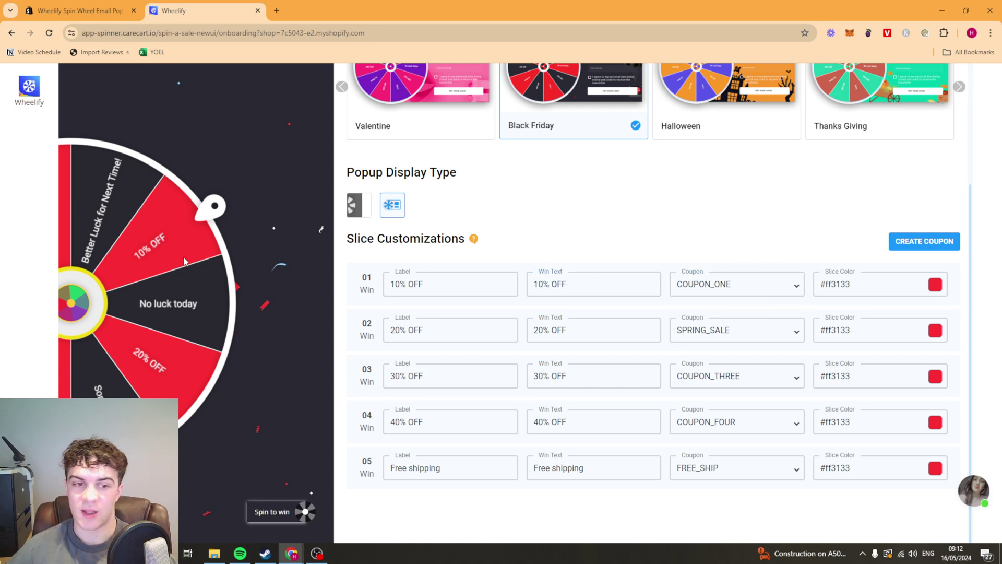
click(762, 283)
click(755, 261)
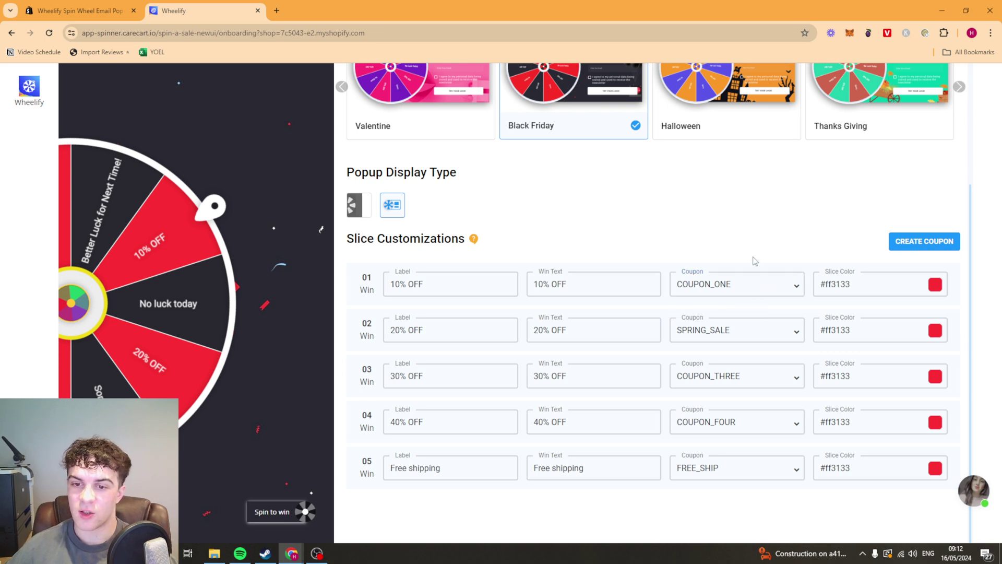
click(744, 291)
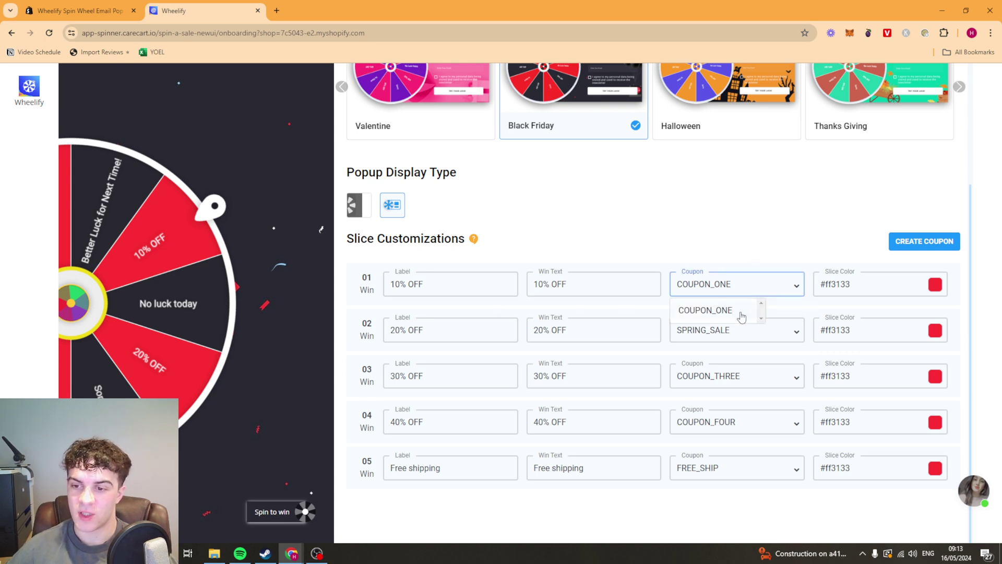
click(735, 313)
click(761, 328)
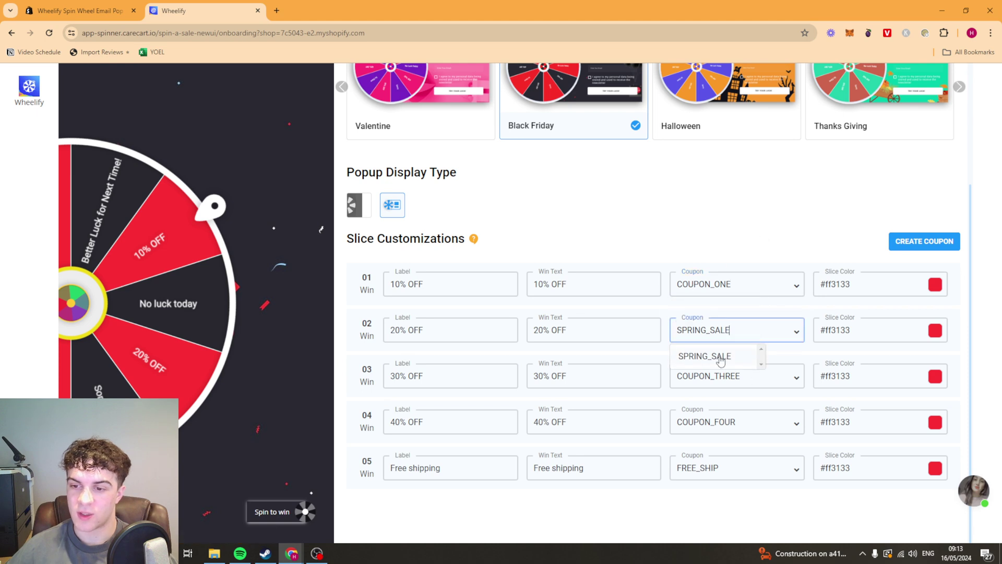
click(750, 249)
click(731, 376)
click(787, 212)
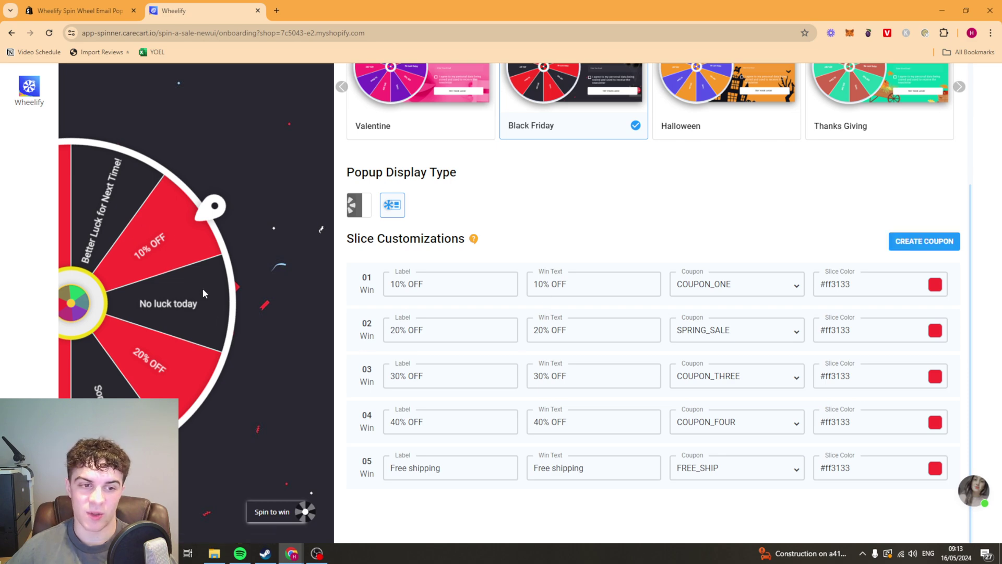
click(905, 241)
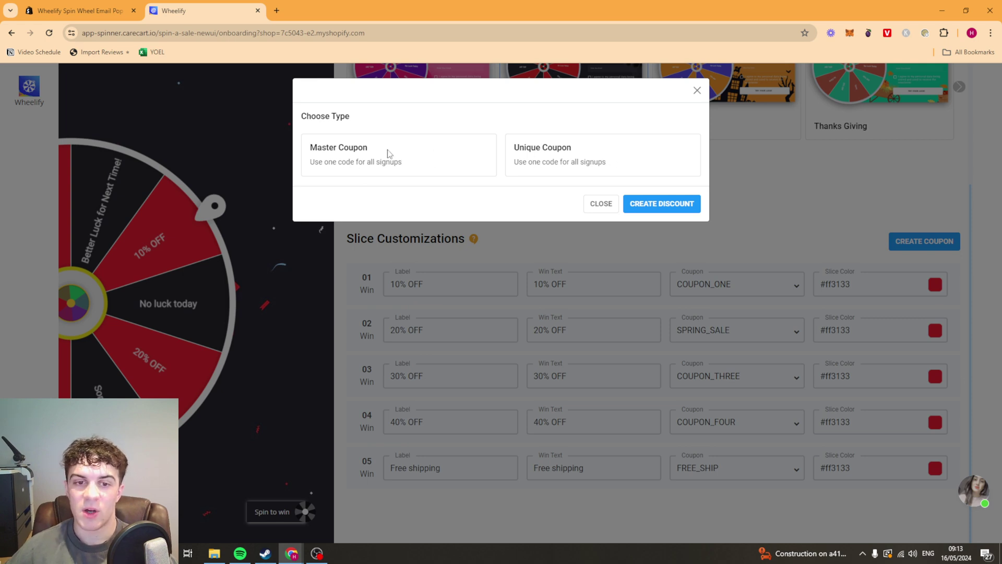
Step: Choose a Master Coupon shared by all signups with the code SAVE20
click(356, 155)
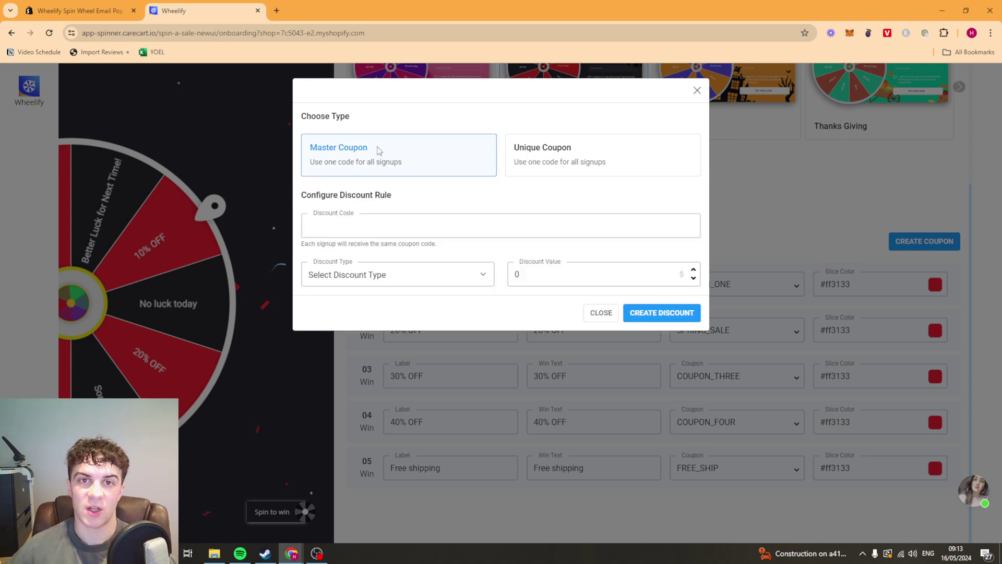
click(565, 146)
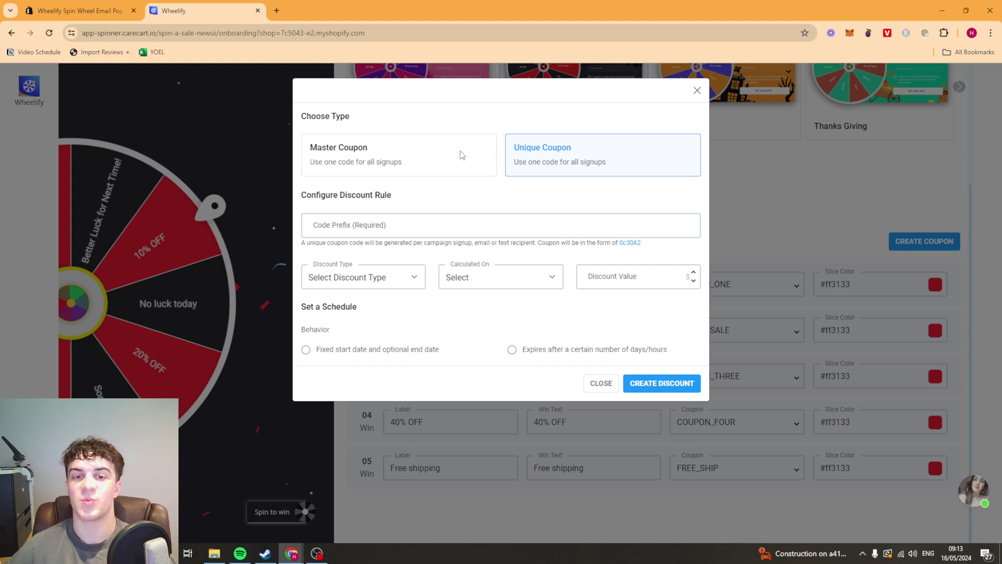
click(436, 157)
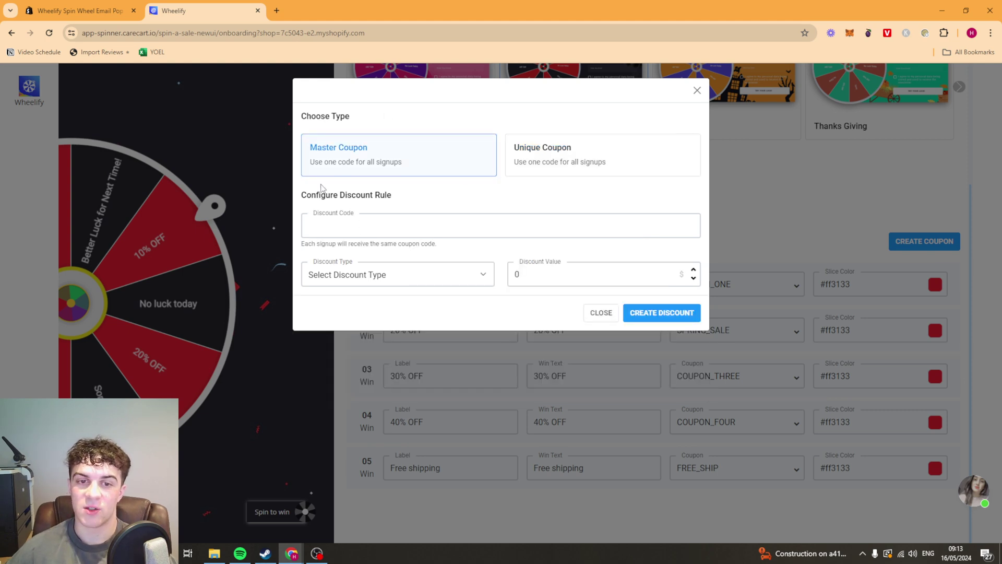
click(352, 224)
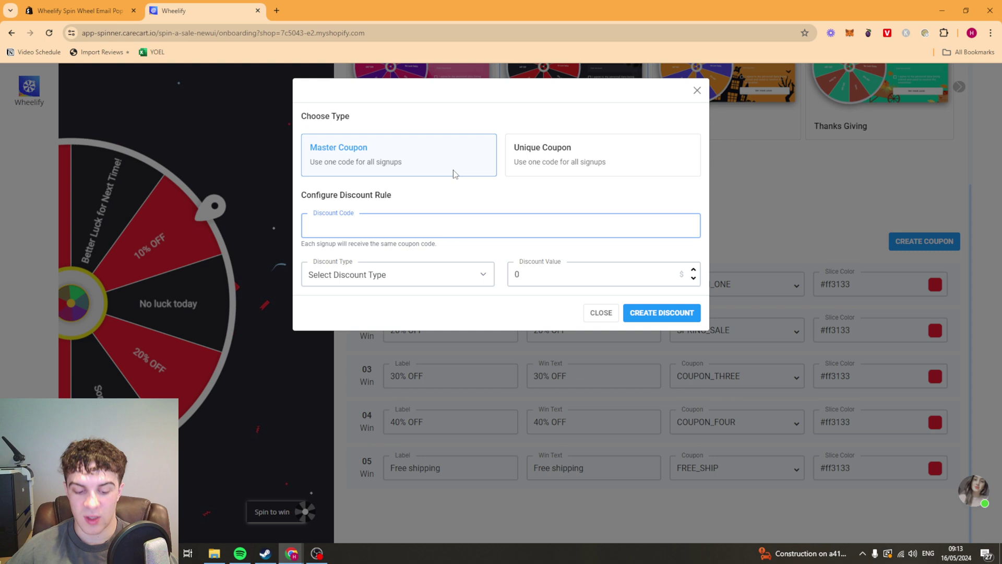
text(SAVE20)
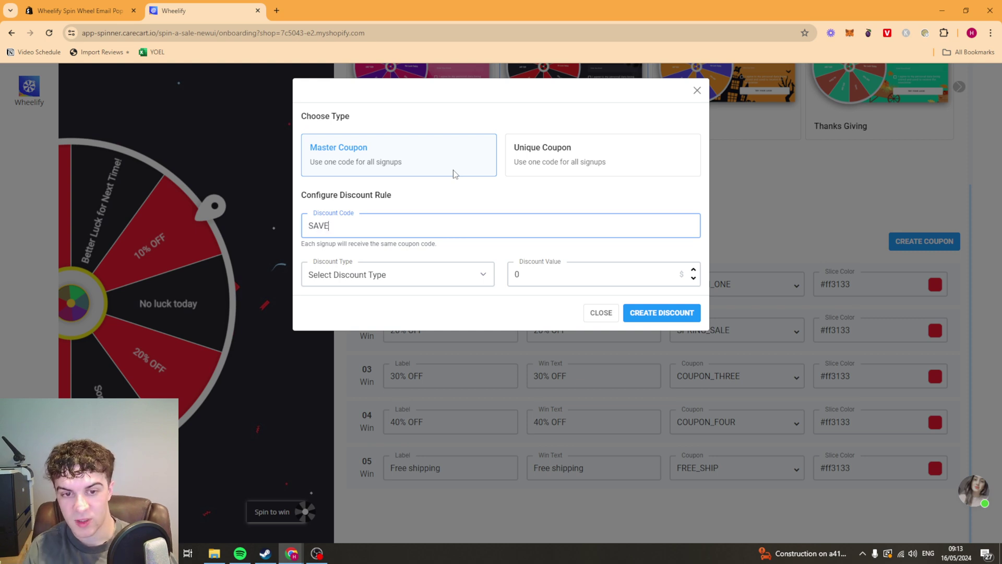
Step: Set the discount type to Percentage with value 20 and create the SAVE20 discount
click(431, 275)
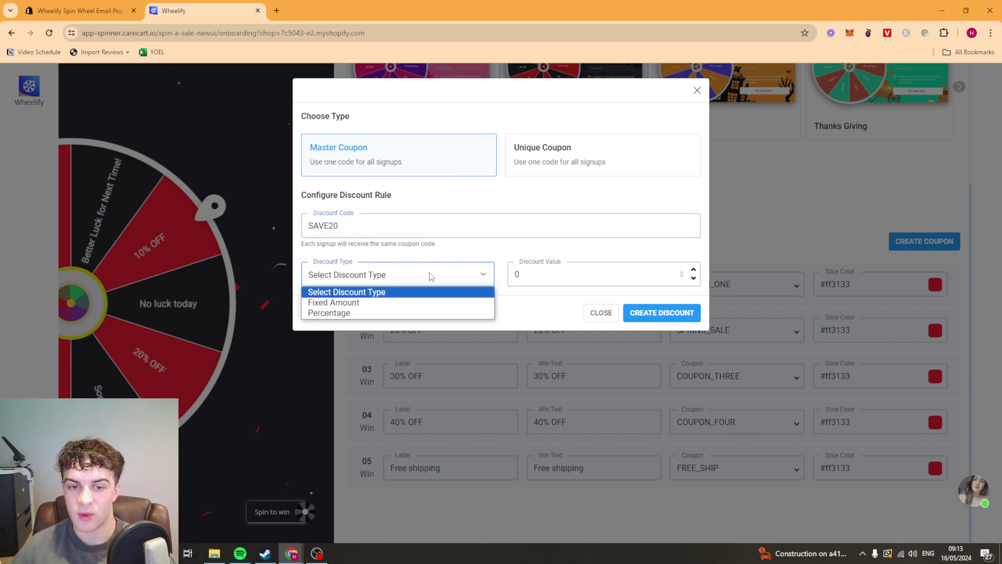
click(383, 303)
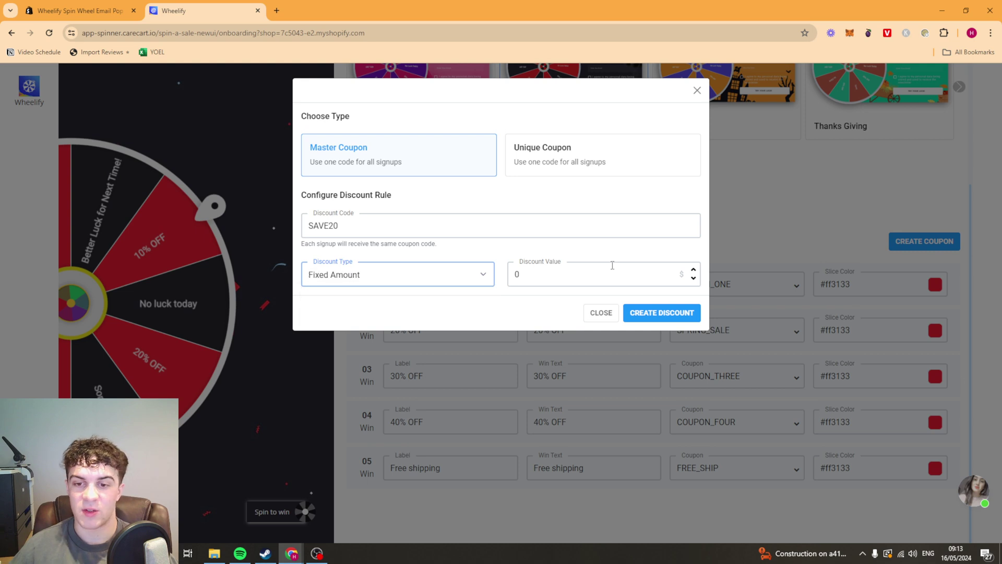
click(373, 279)
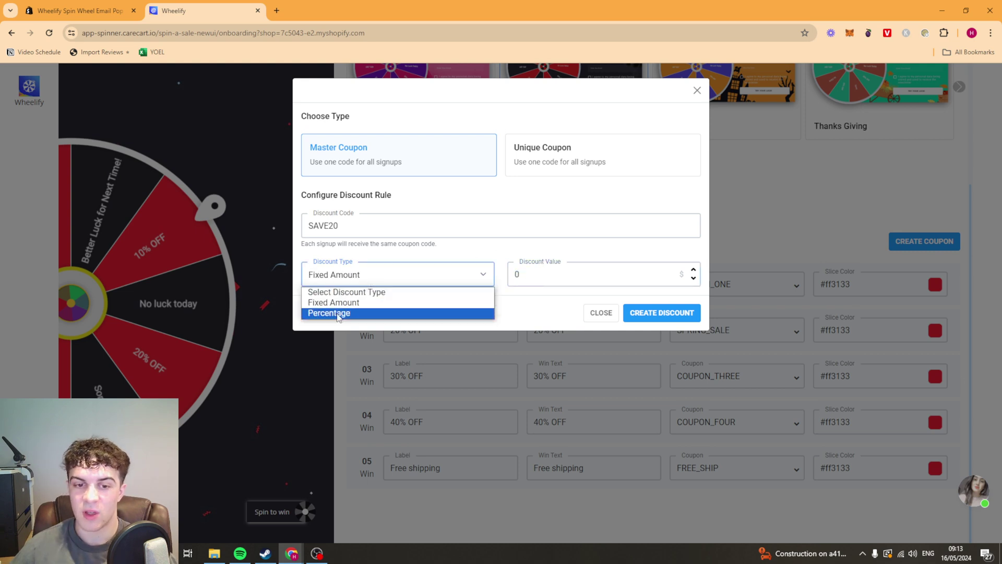
click(598, 246)
click(410, 280)
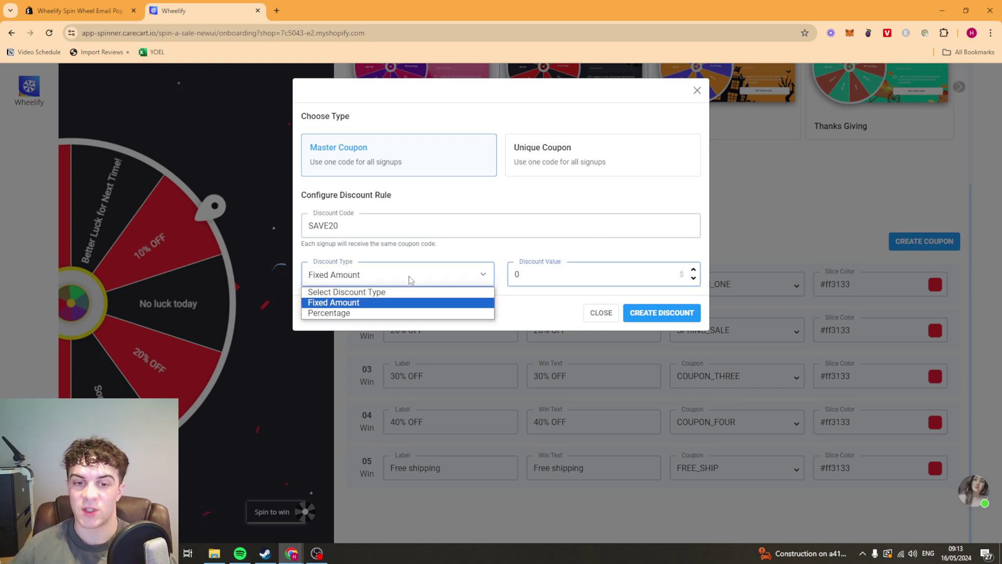
click(369, 313)
click(531, 274)
key(BackSpace)
text(20)
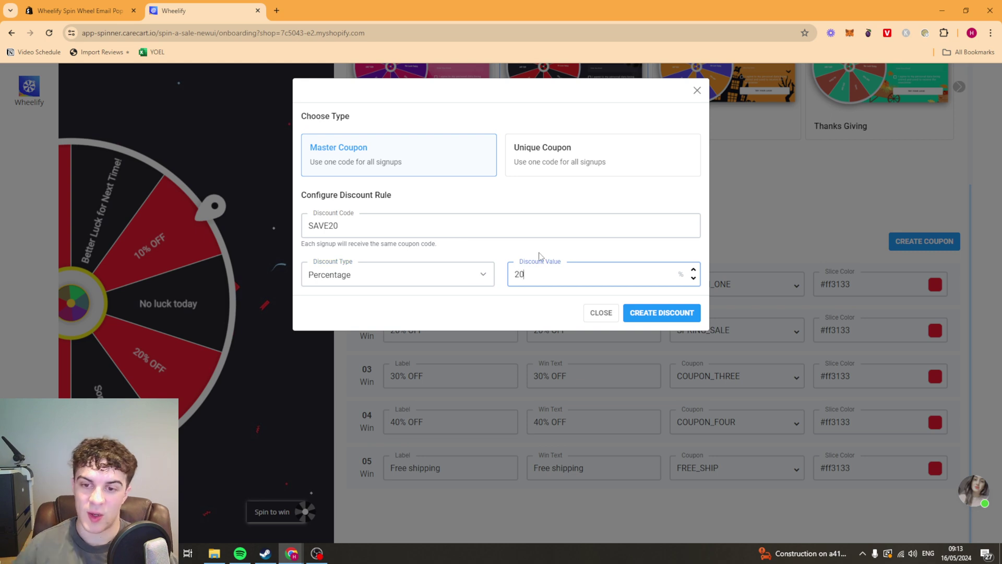
click(674, 316)
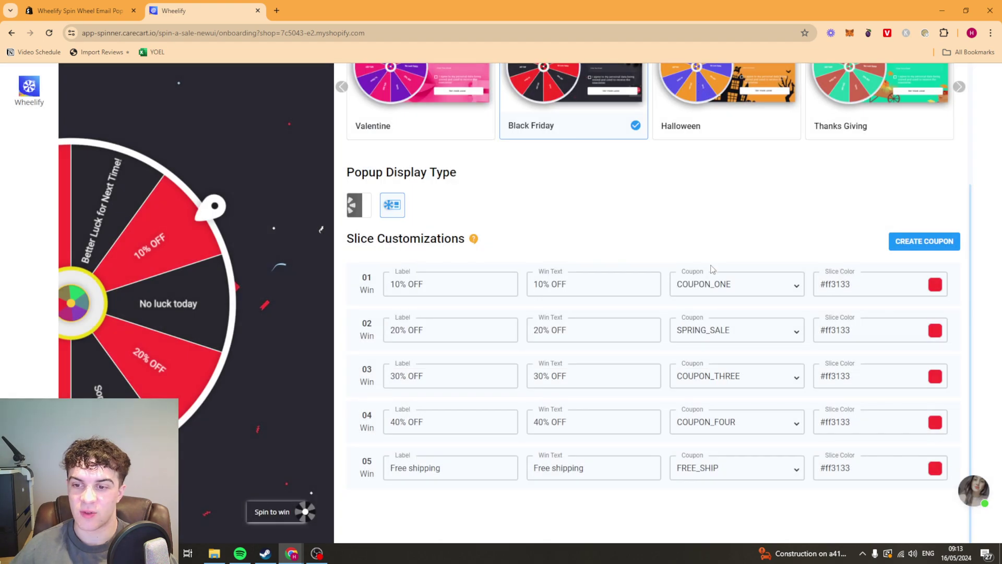
Step: Give slice 01 the SAVE20 coupon and save the wheel setup
click(748, 284)
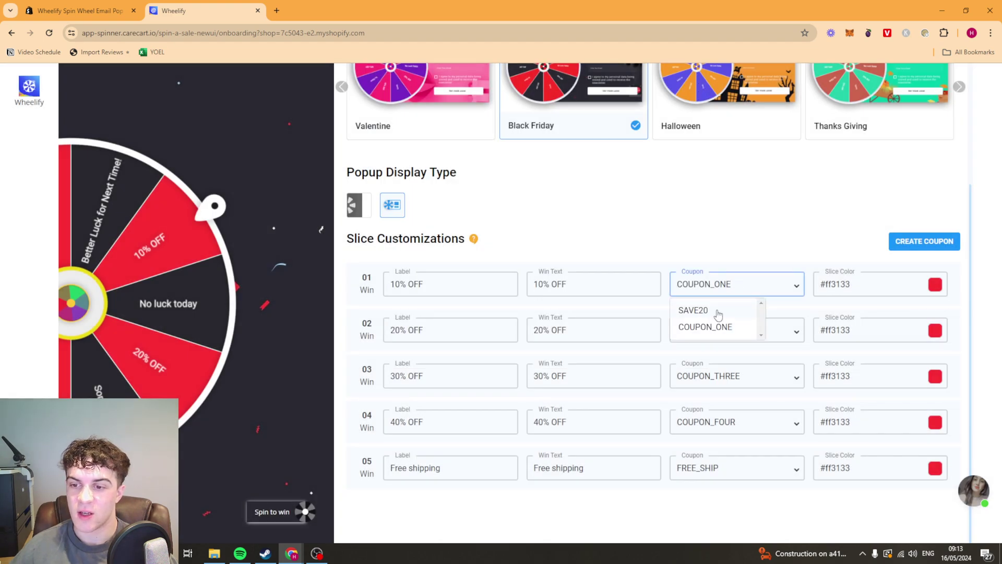
click(694, 310)
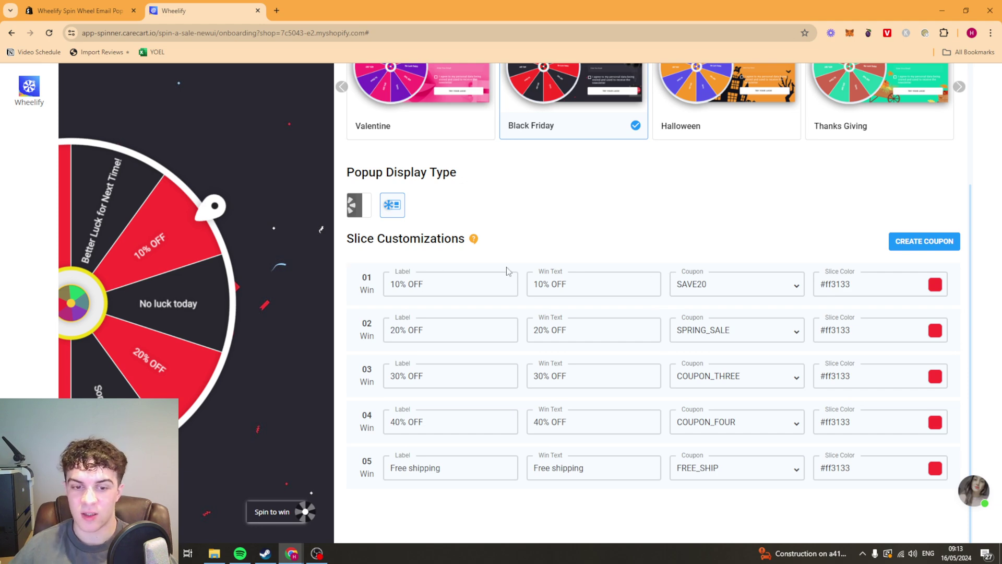
scroll(658, 424, up, 3)
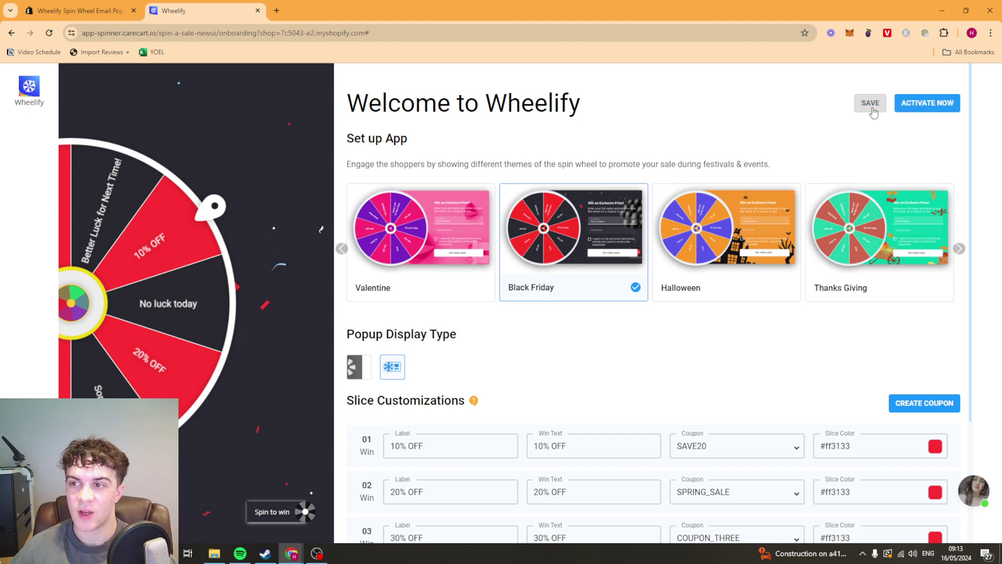
click(870, 104)
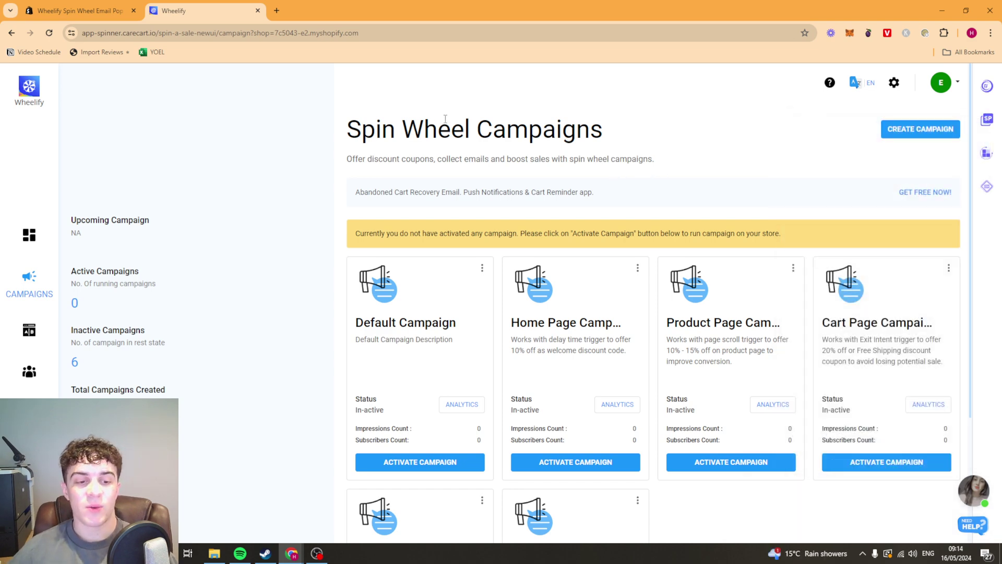
Step: Activate the Default Campaign, confirming activation without verifying settings
scroll(418, 307, down, 3)
scroll(421, 201, up, 2)
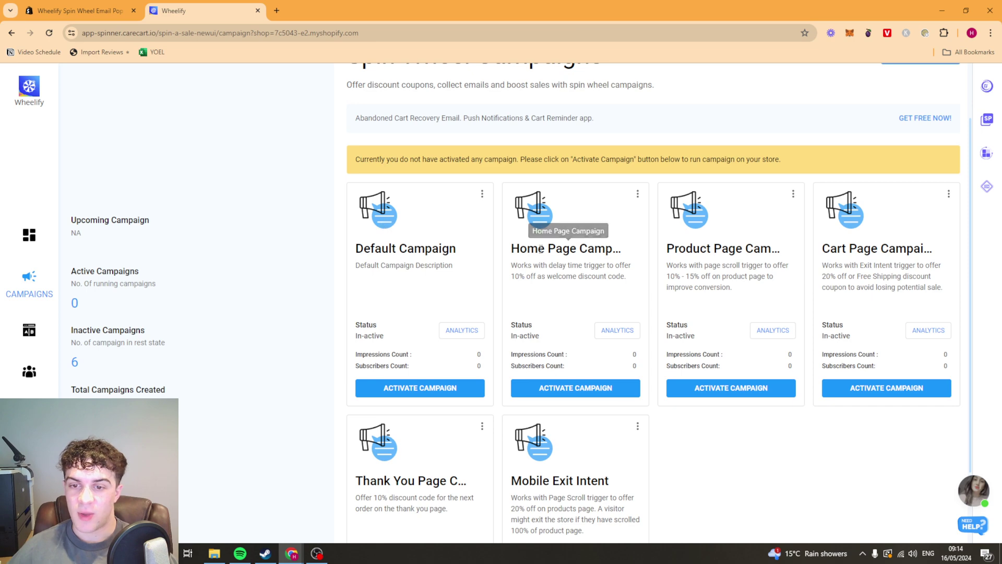
click(443, 390)
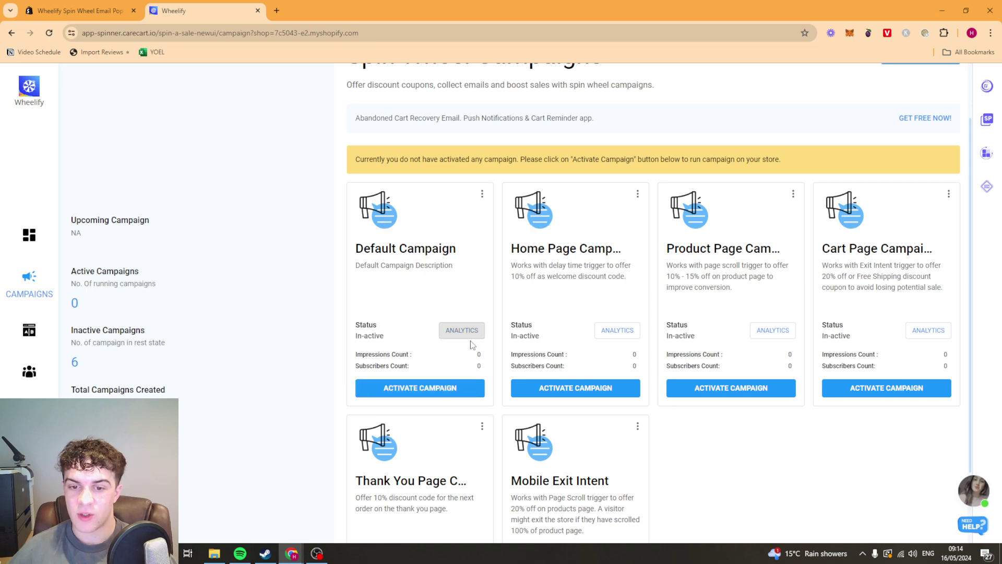
click(441, 387)
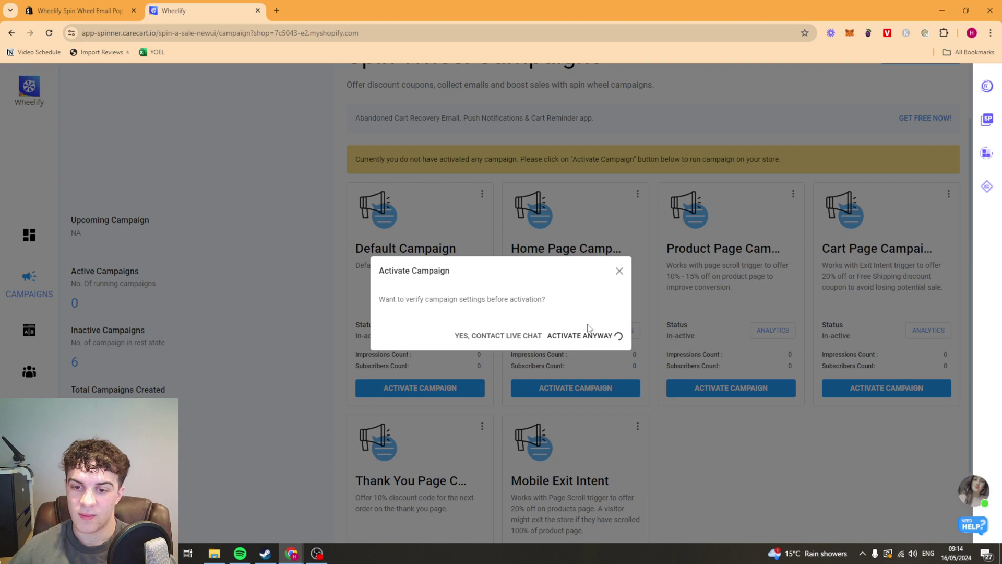
click(579, 338)
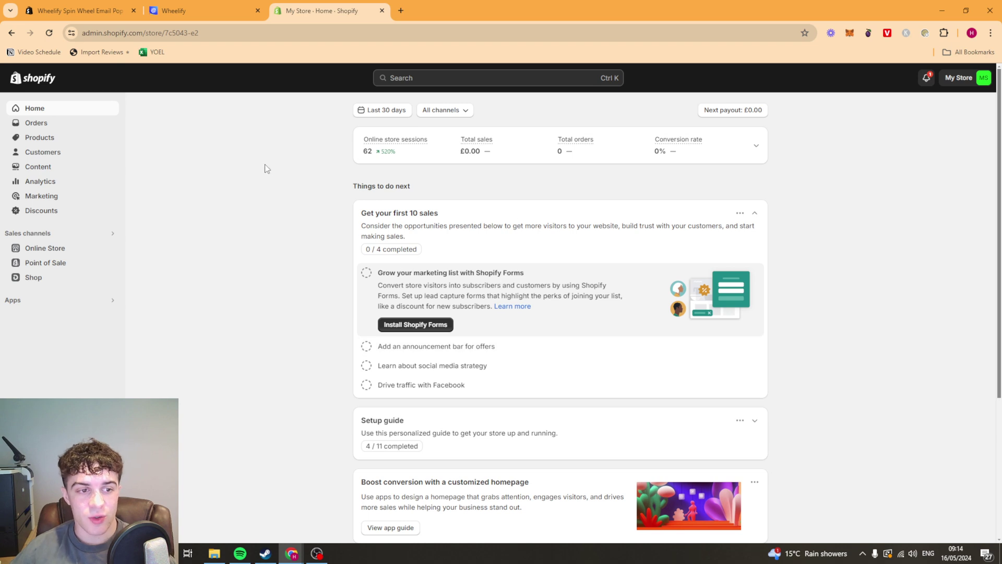
Step: Check the Dawn theme editor's App embeds and preview for the spin wheel, then return to Wheelify
click(36, 251)
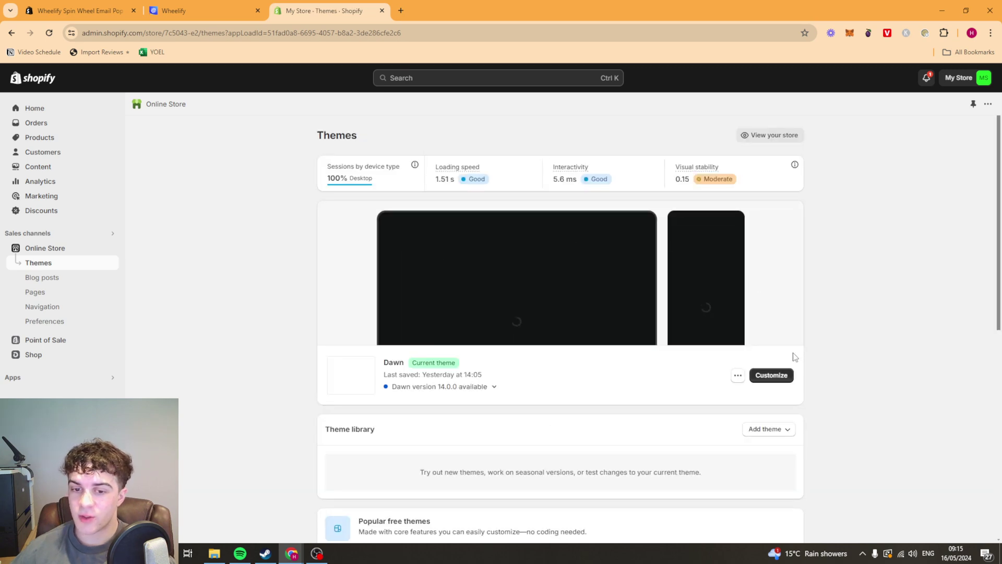
click(787, 374)
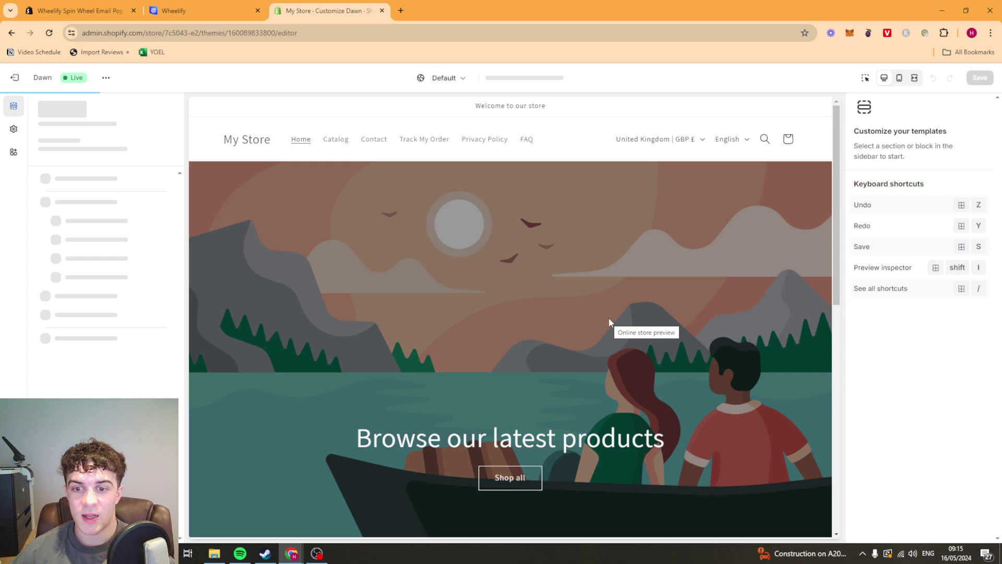
click(14, 152)
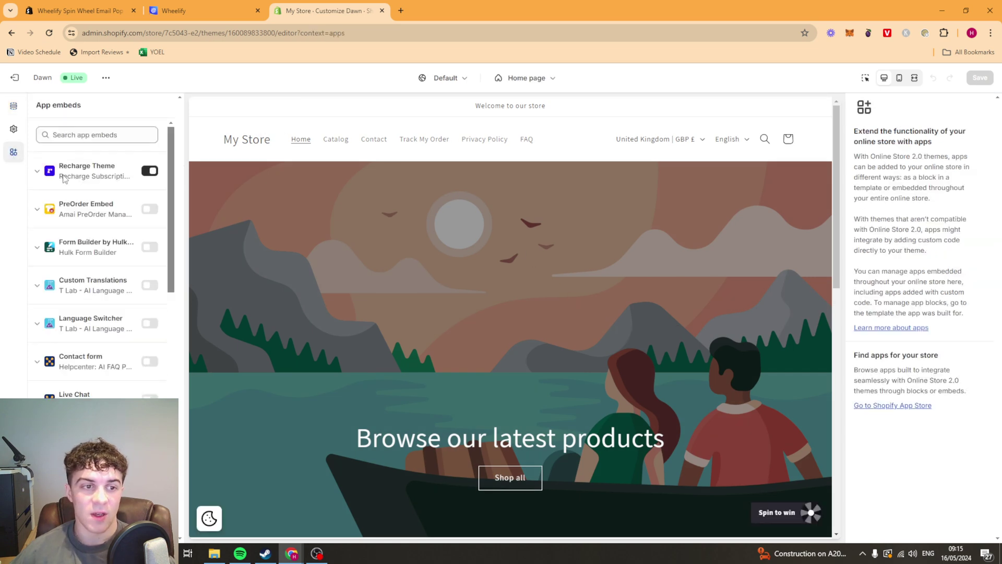
scroll(167, 167, down, 10)
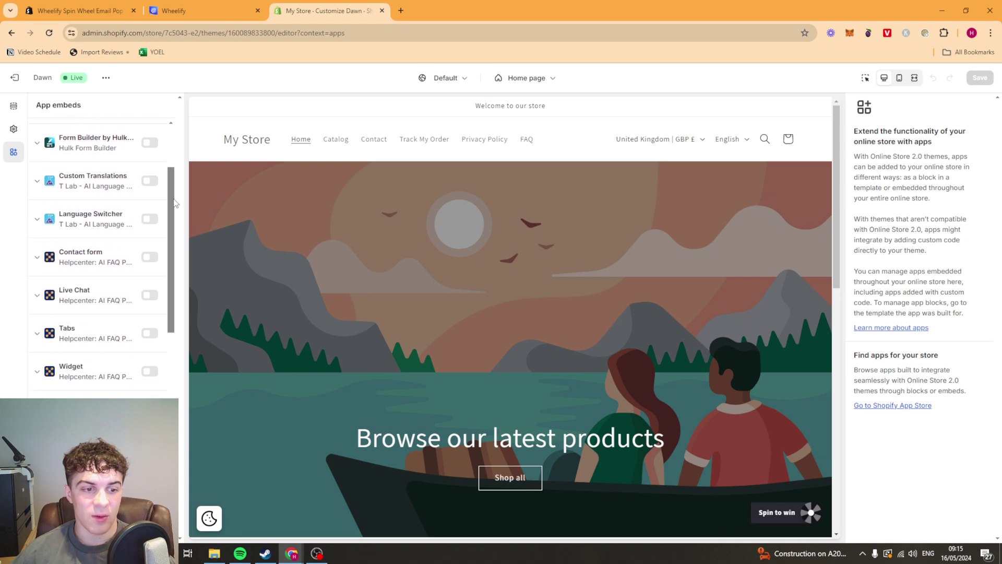
scroll(150, 131, up, 10)
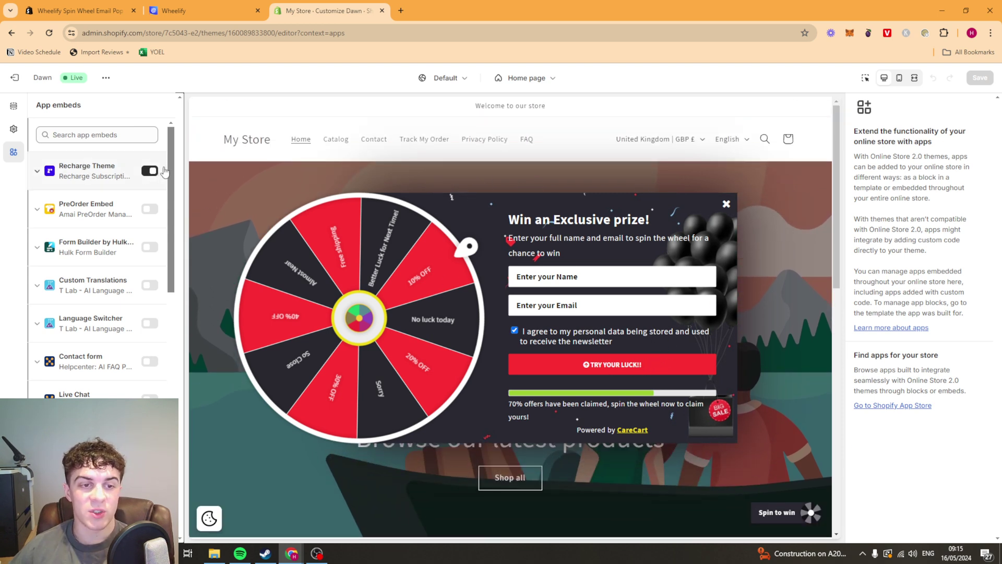
scroll(165, 177, down, 5)
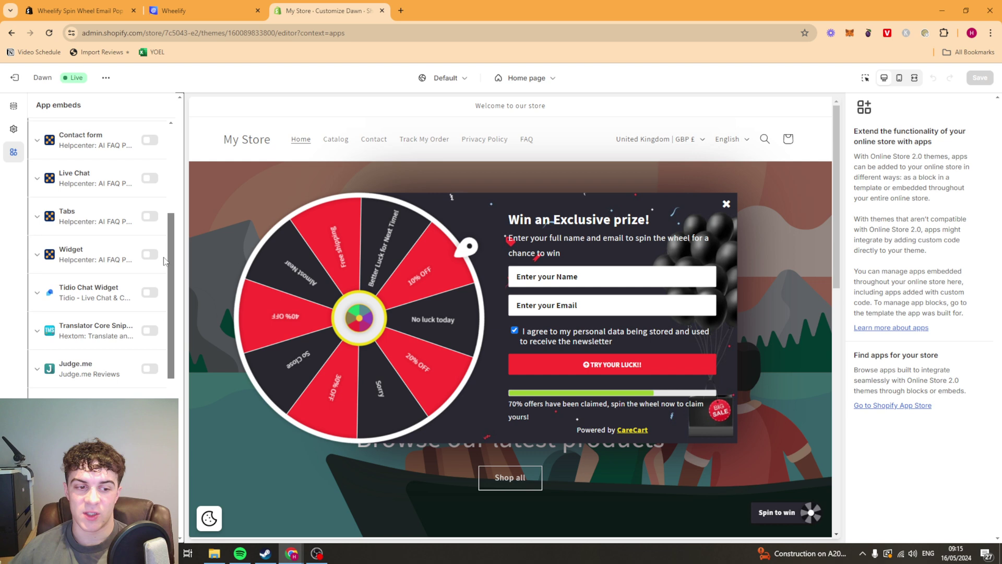
scroll(165, 261, down, 8)
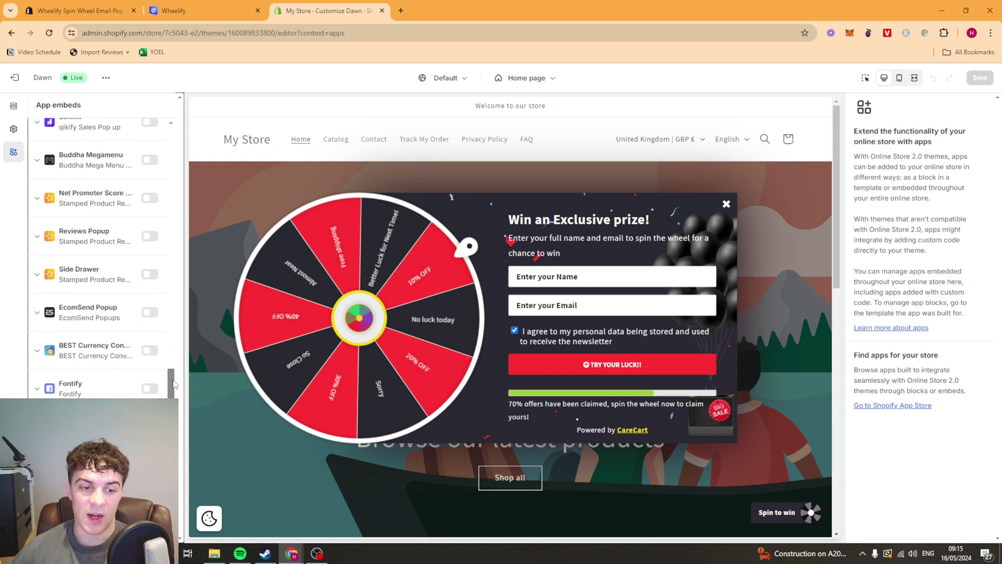
drag(171, 384, 182, 128)
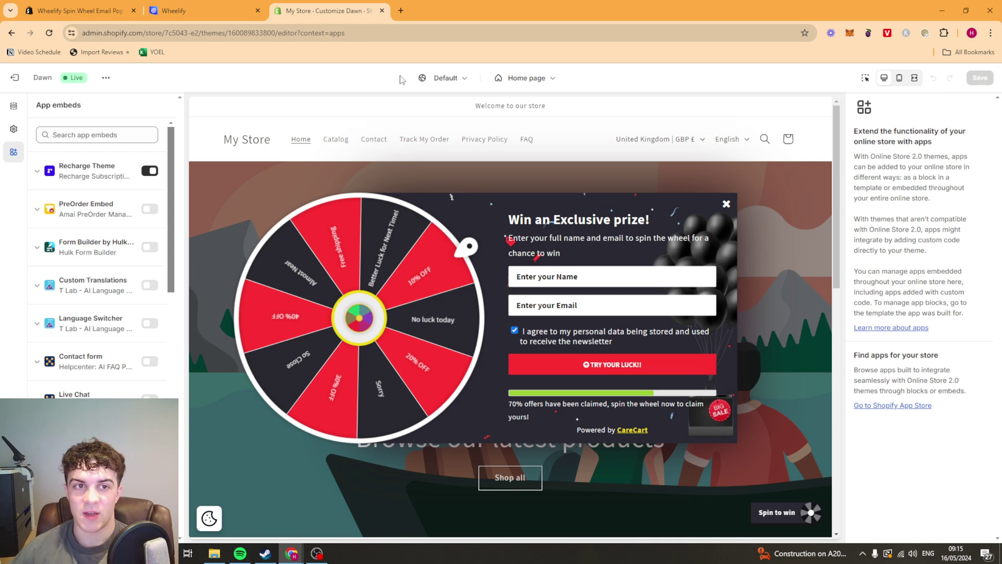
click(225, 10)
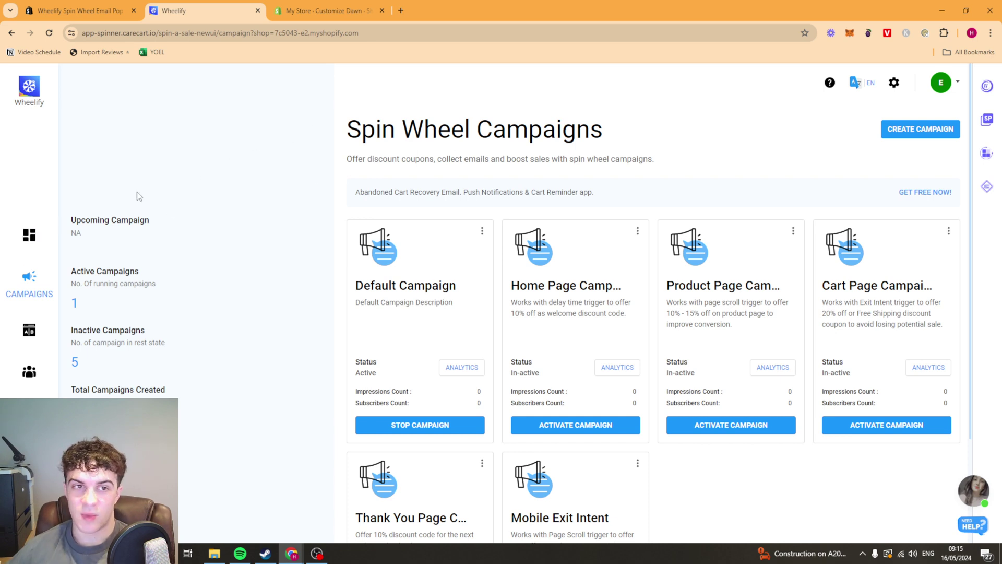
Step: Scroll through the Dashboard statistics: GBP0.00 revenue and zero sales, subscribers and impressions
click(32, 236)
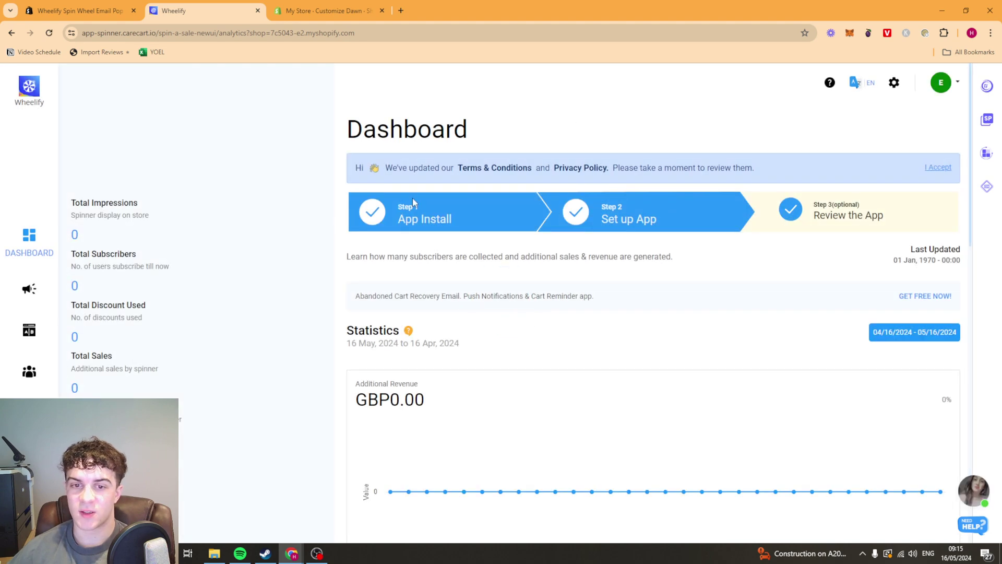
scroll(558, 168, down, 5)
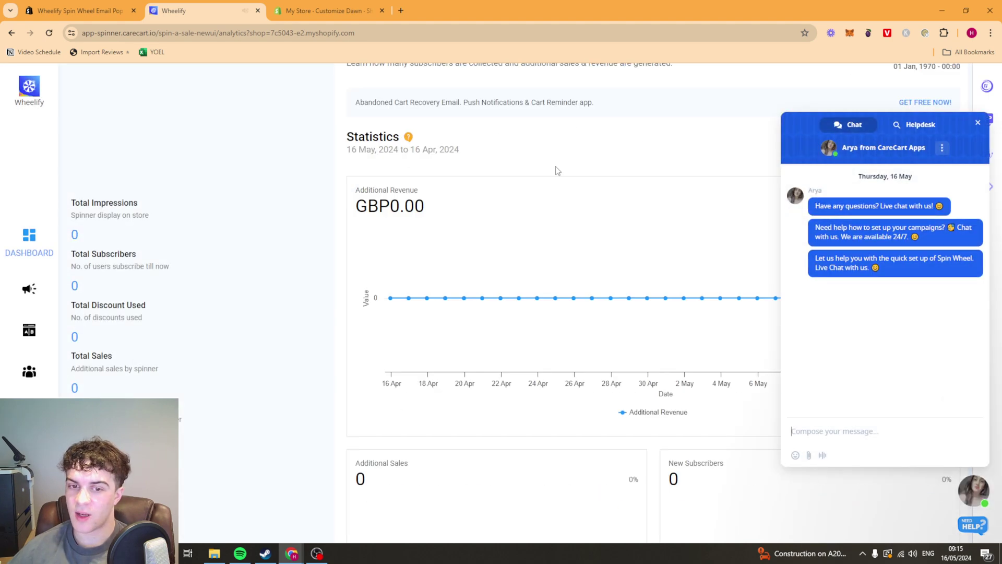
scroll(591, 202, up, 3)
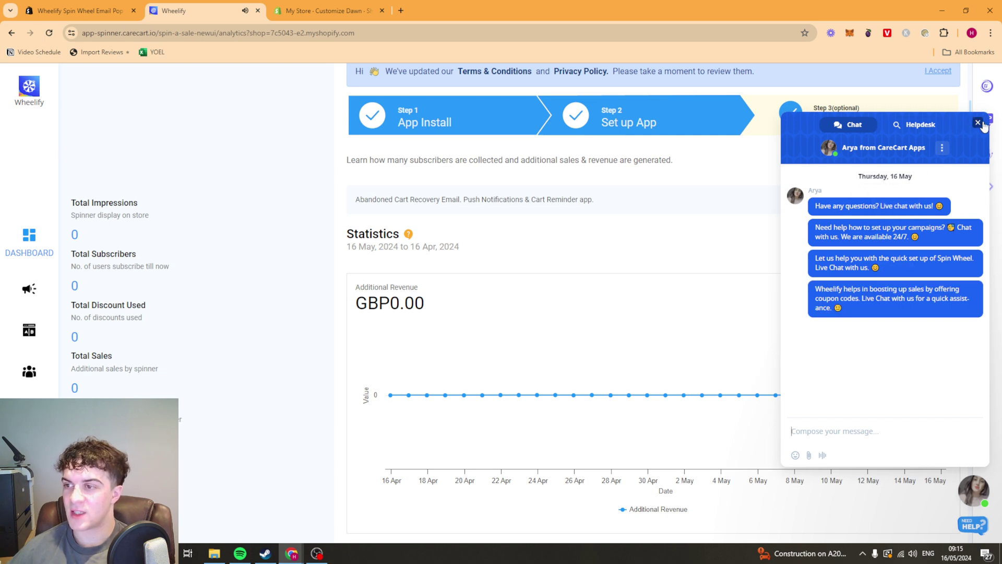
click(977, 123)
scroll(642, 412, up, 2)
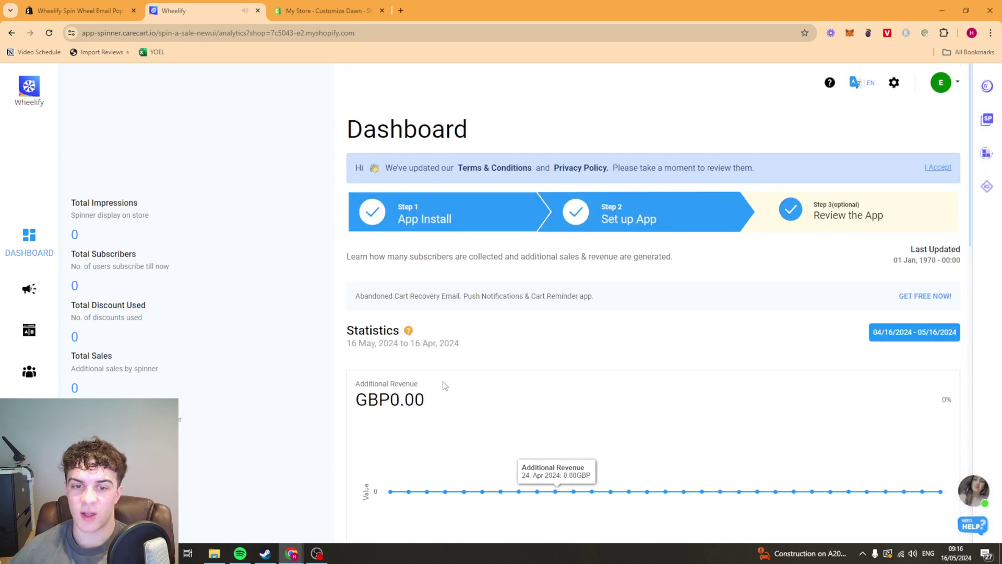
scroll(360, 259, down, 2)
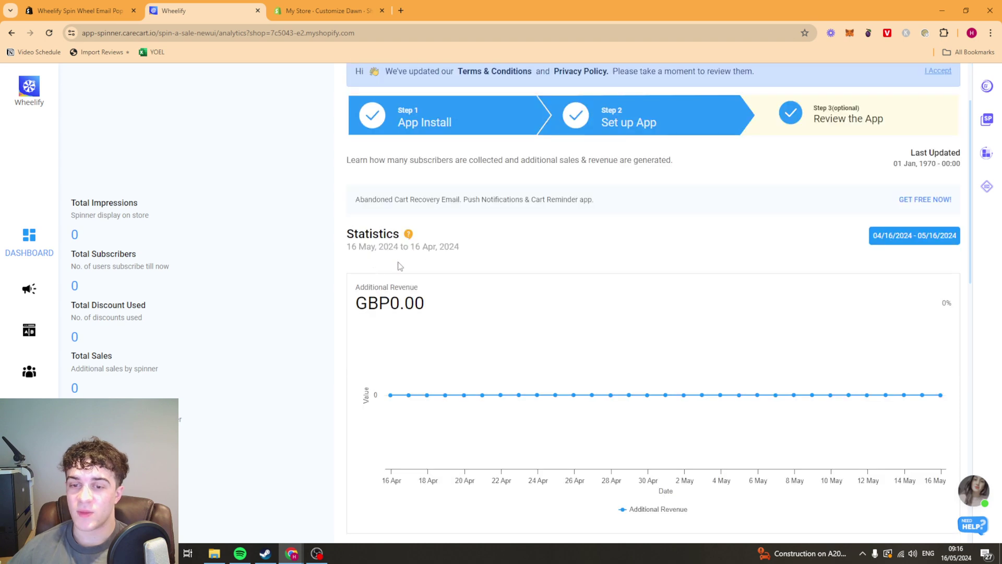
double_click(355, 236)
click(441, 282)
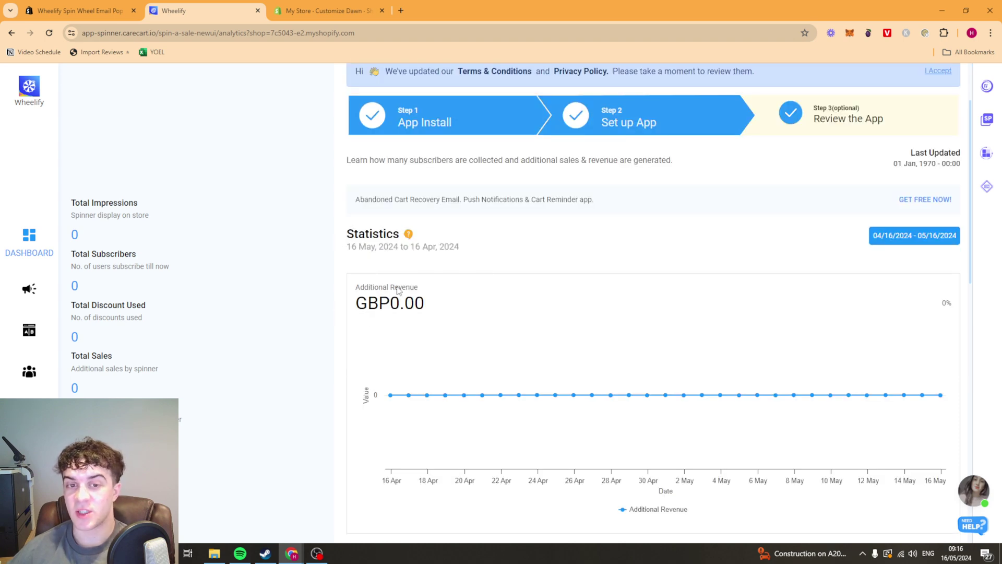
scroll(397, 290, down, 4)
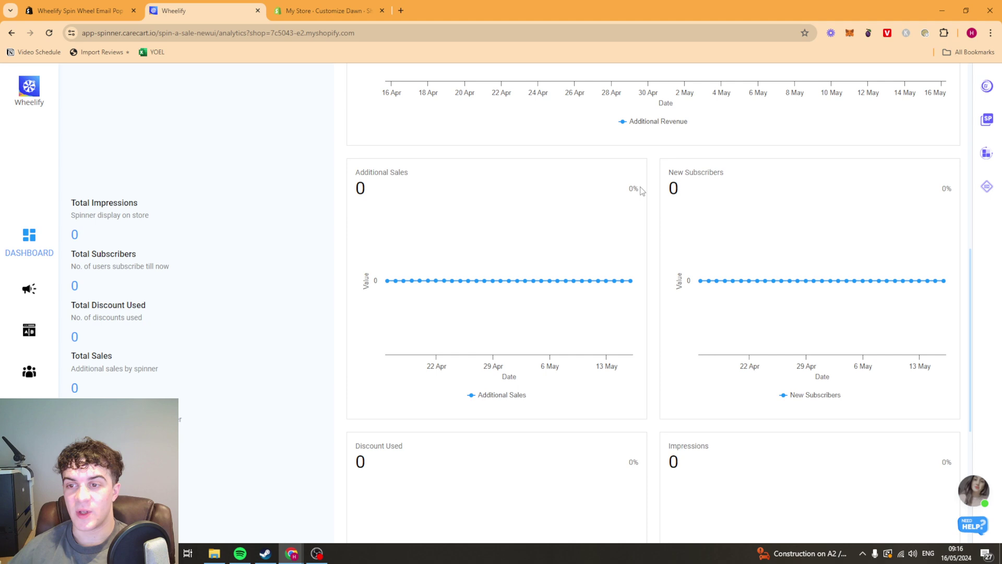
scroll(641, 191, down, 2)
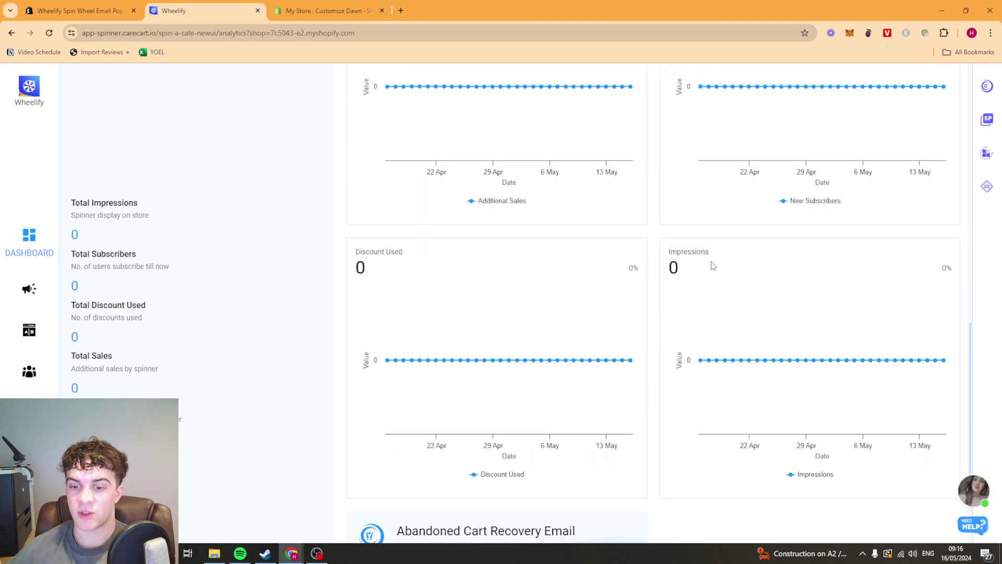
scroll(616, 261, down, 1)
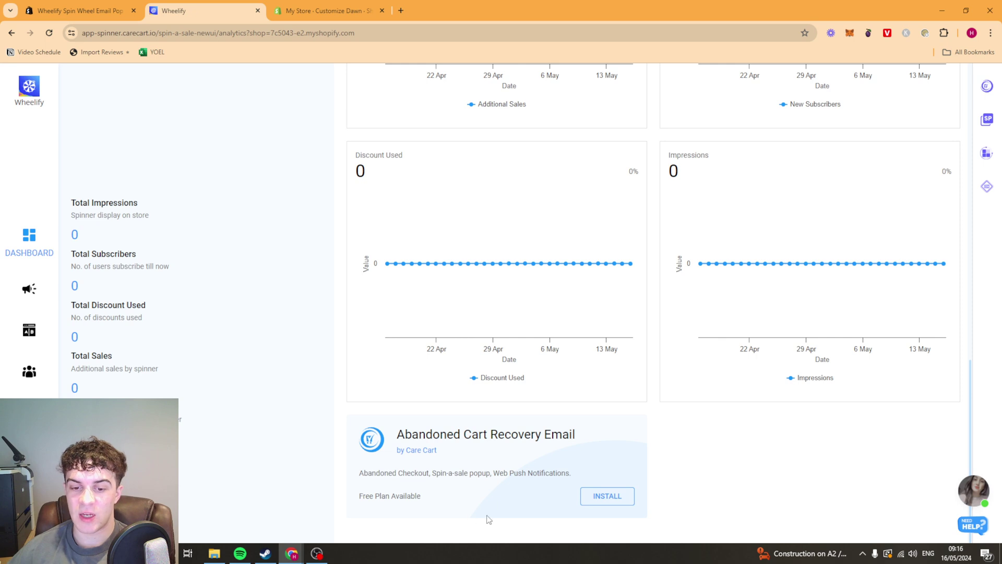
scroll(679, 335, up, 8)
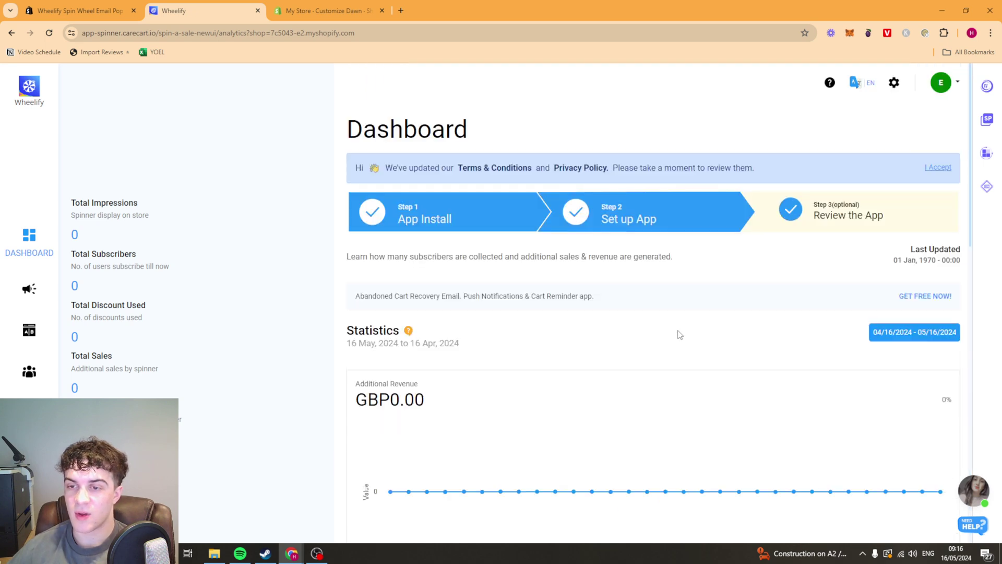
Step: Accept the updated terms notice and go to the app's review page
click(904, 331)
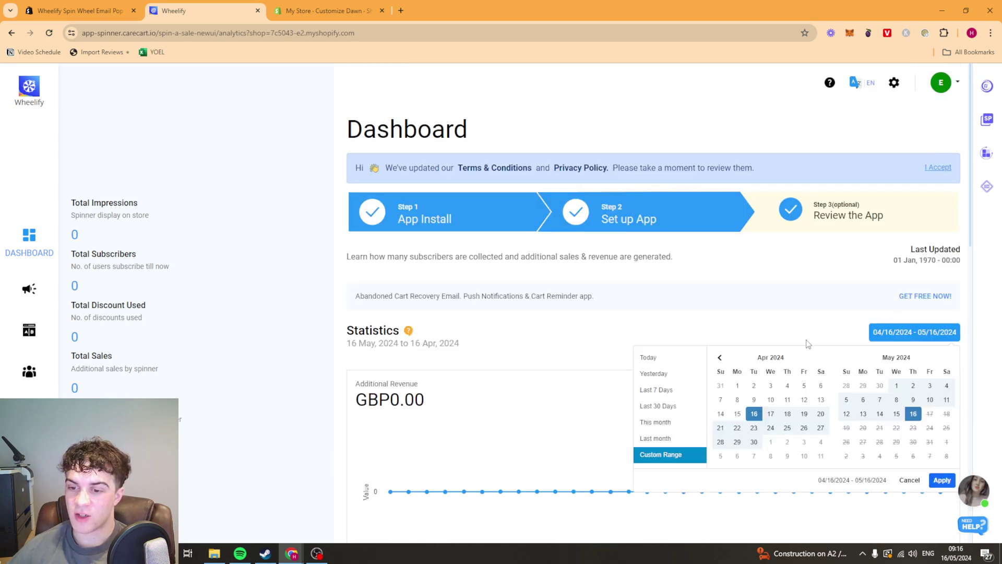
click(462, 392)
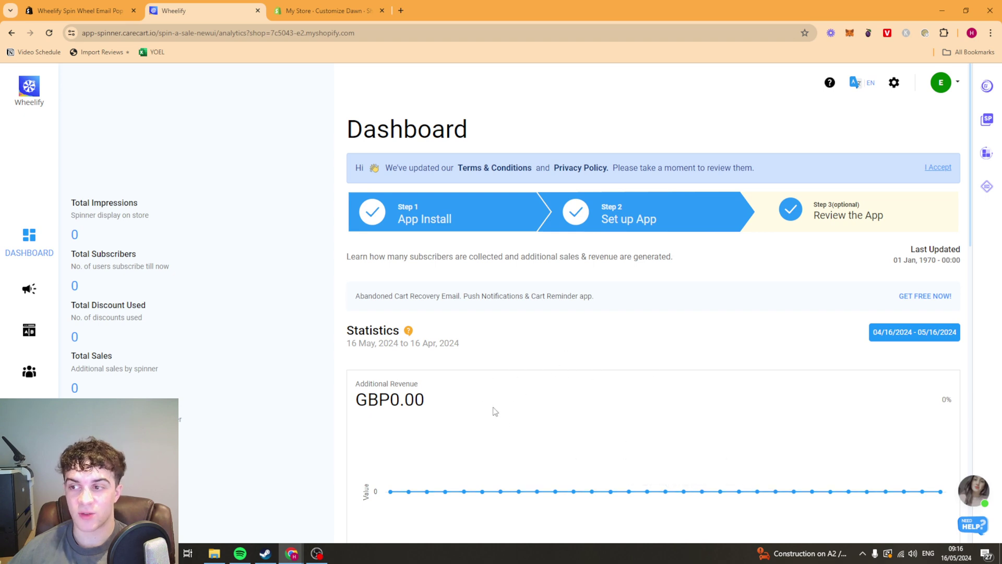
click(937, 168)
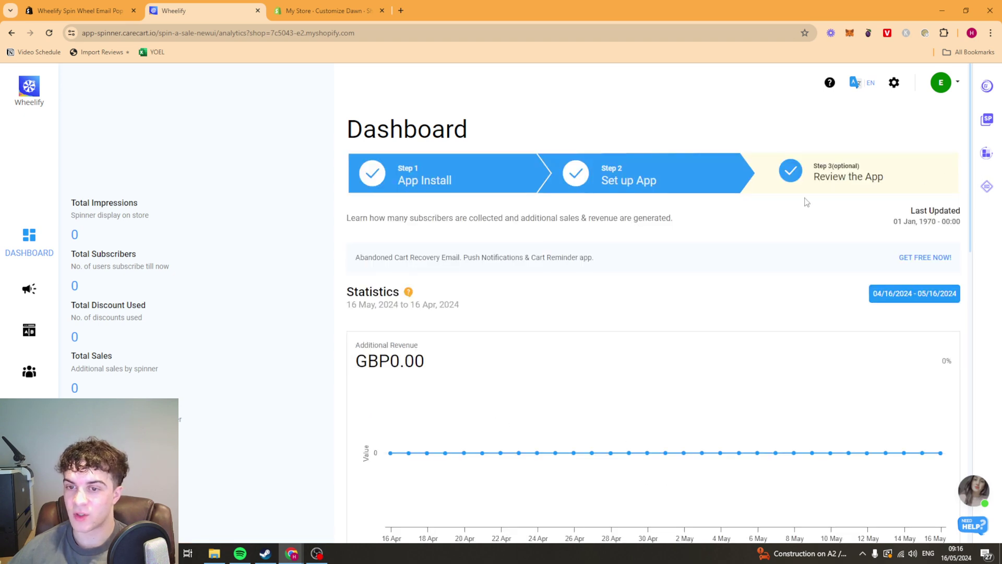
click(849, 178)
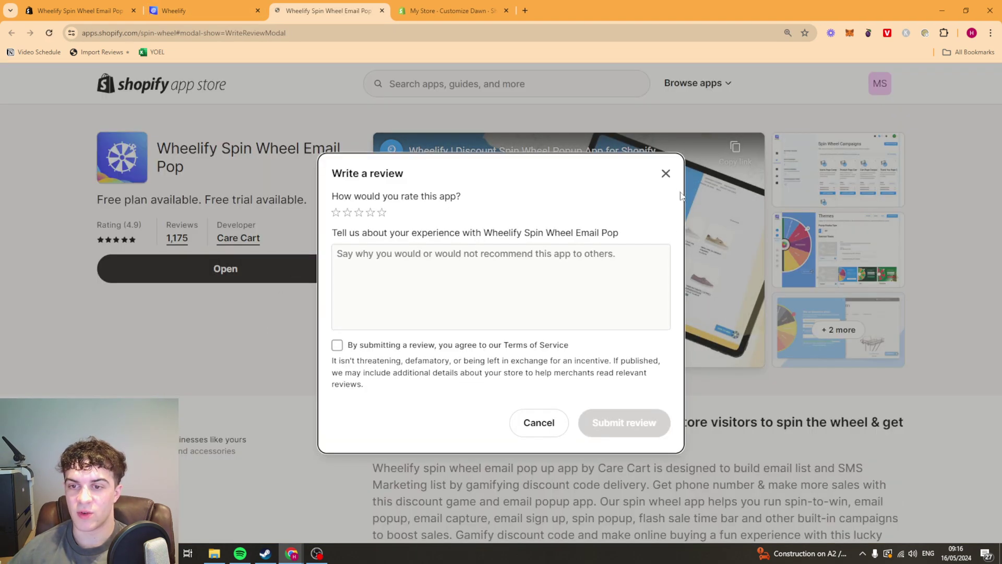
Step: Cancel the Write a review form and close the App Store tab to return to Wheelify
click(666, 179)
key(ctrl+w)
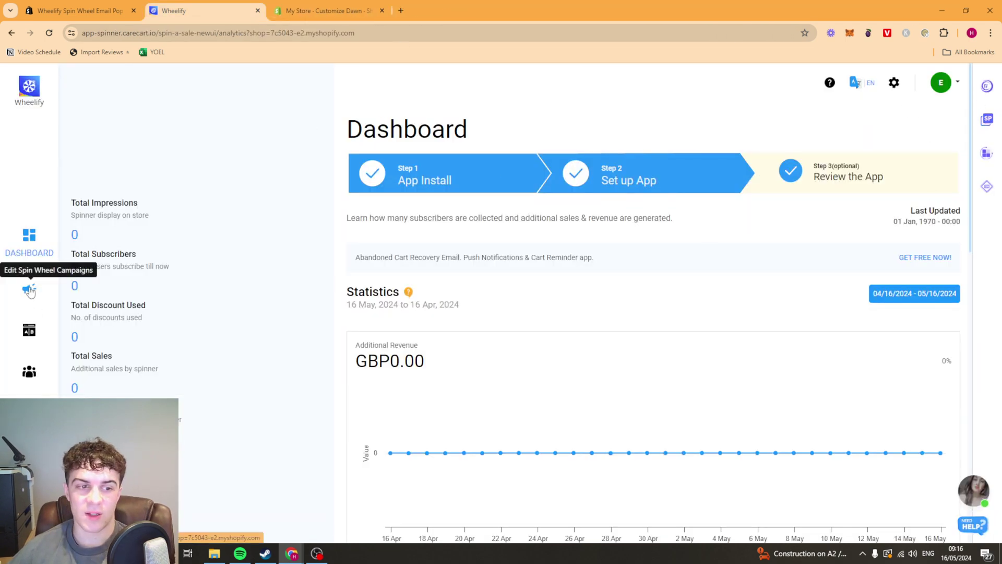
Step: Open the Home Page Campaign's Edit page from the Spin Wheel Campaigns list
click(30, 288)
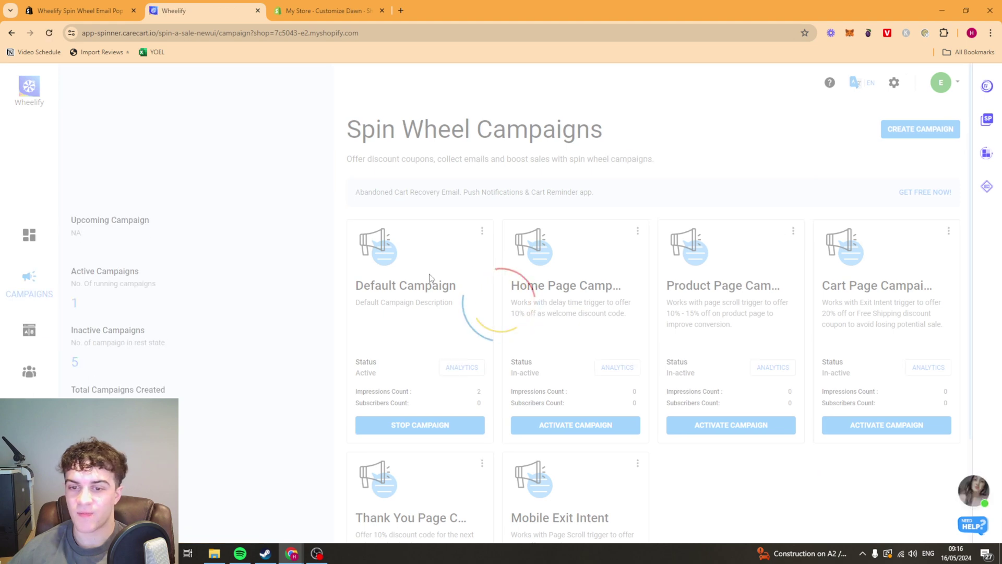
scroll(470, 323, down, 3)
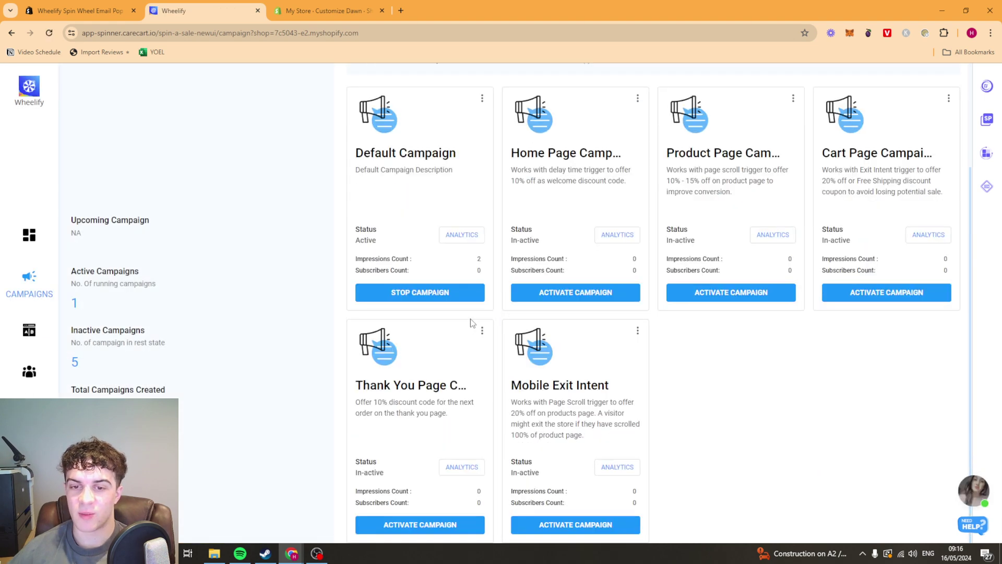
scroll(485, 321, up, 3)
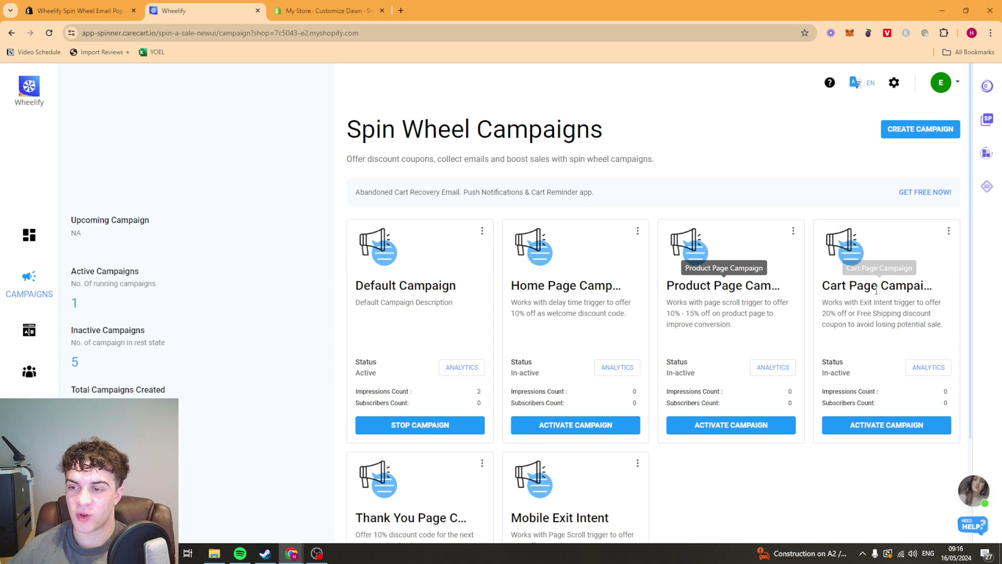
scroll(861, 282, down, 2)
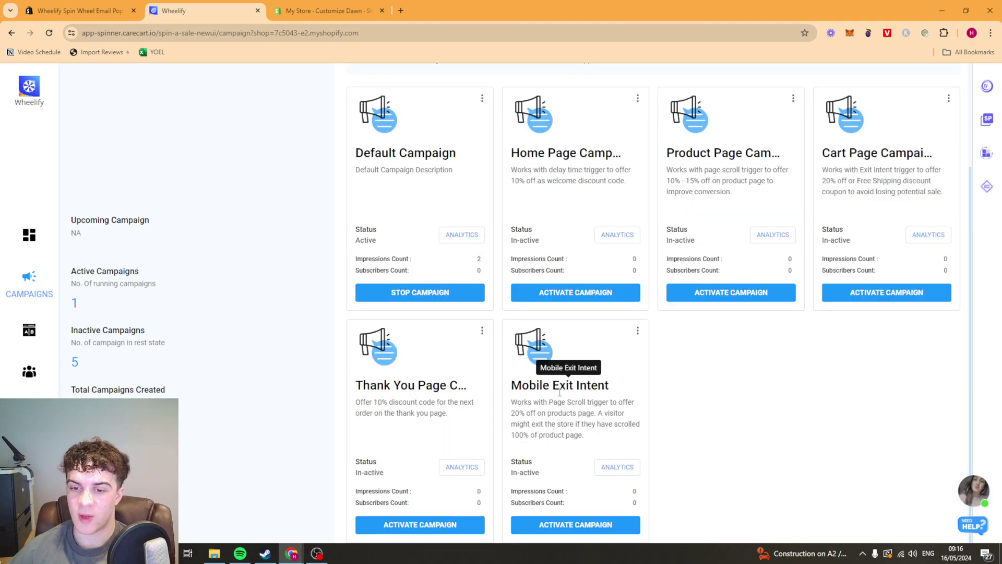
scroll(559, 391, up, 2)
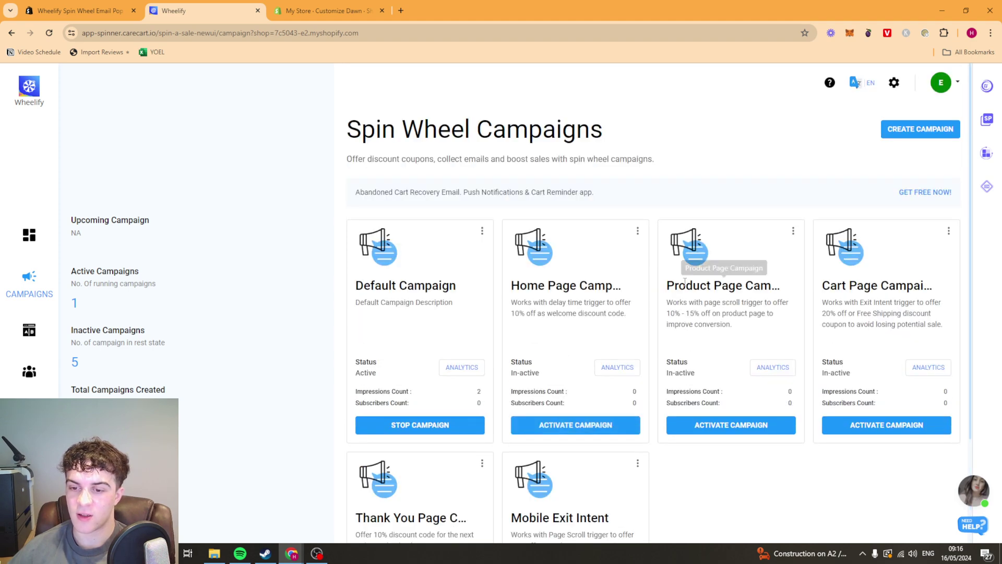
click(637, 232)
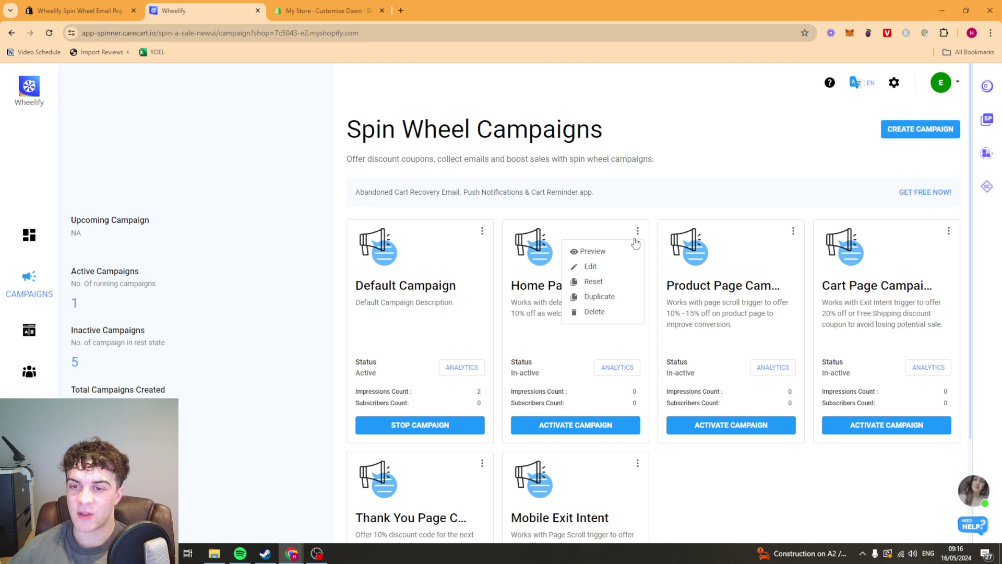
click(600, 267)
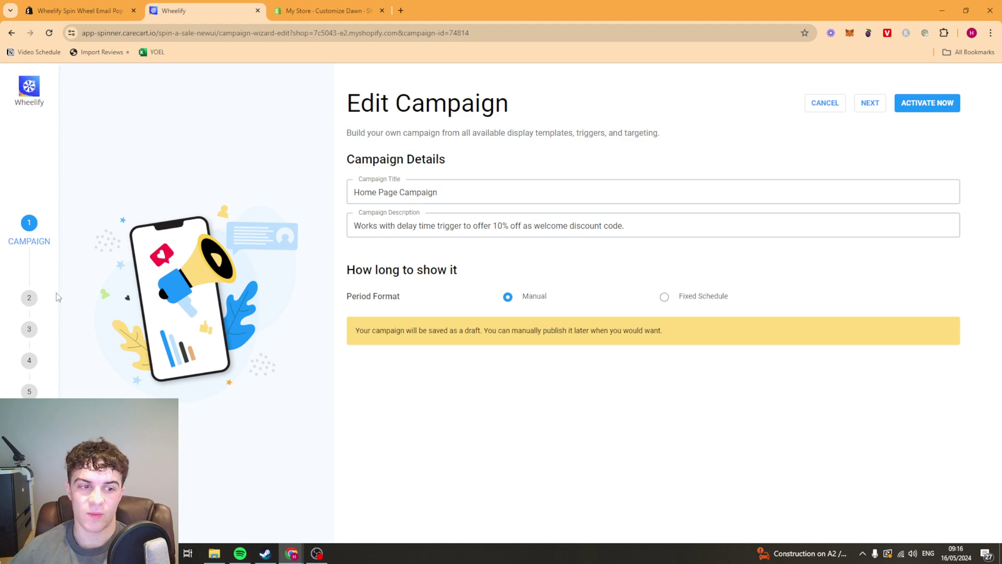
Step: Move to the Themes & Slices step and review the Default theme's ten slices
click(875, 104)
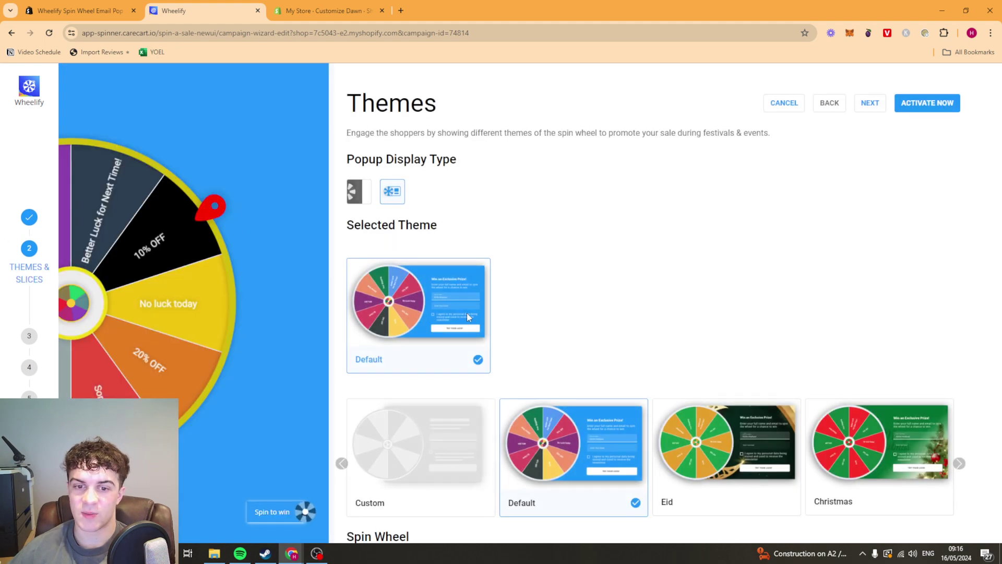
scroll(593, 204, down, 15)
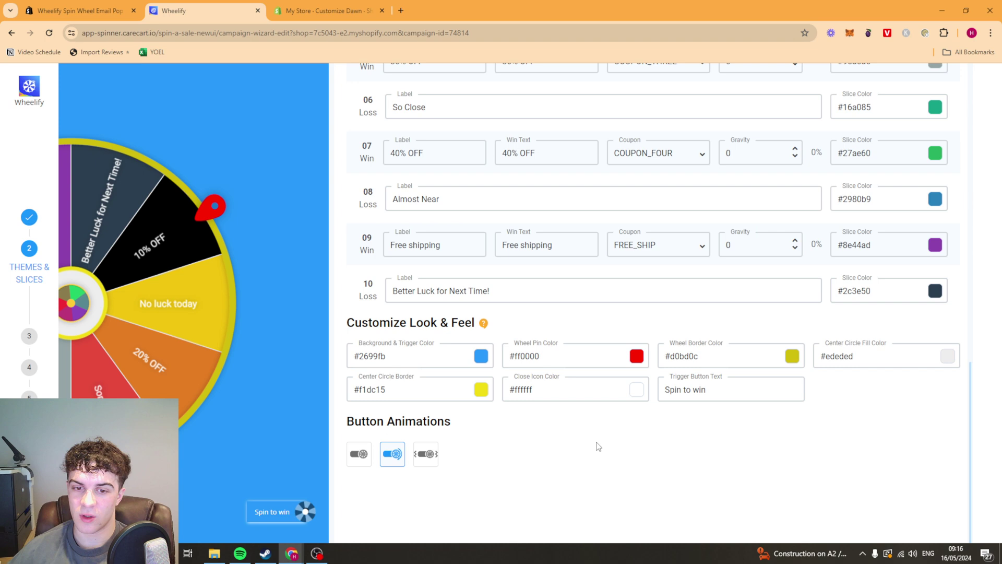
scroll(696, 348, up, 8)
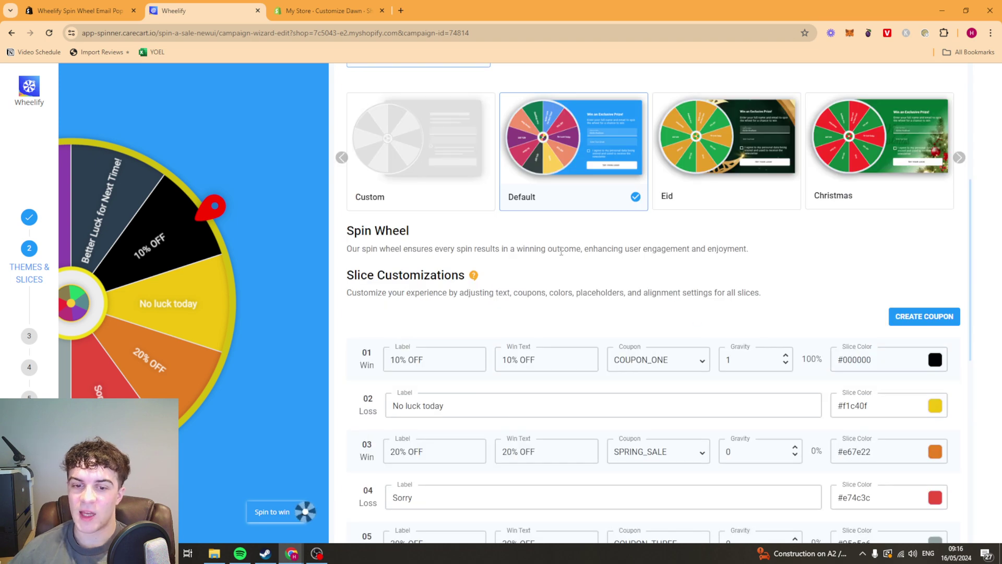
scroll(555, 266, down, 3)
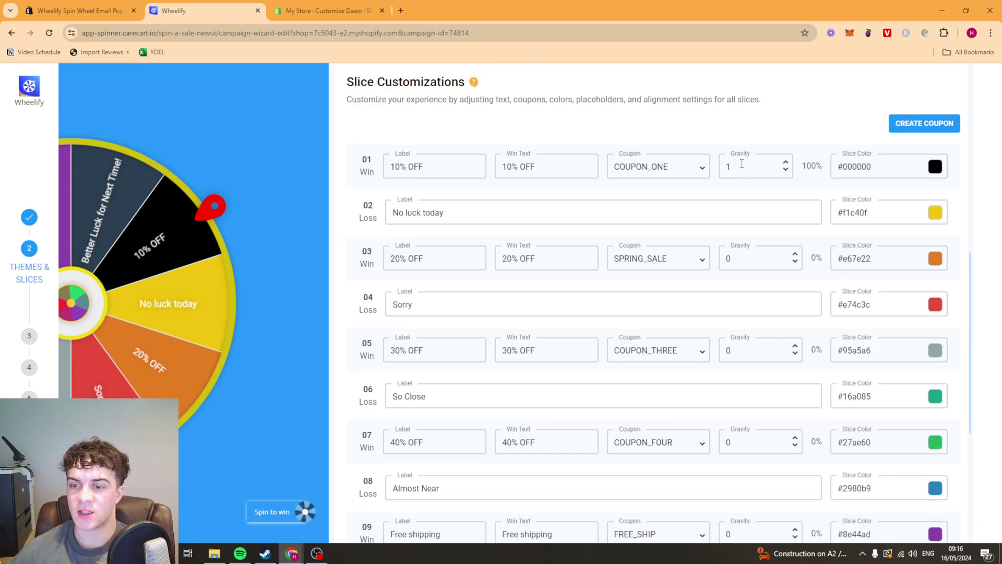
scroll(738, 162, down, 5)
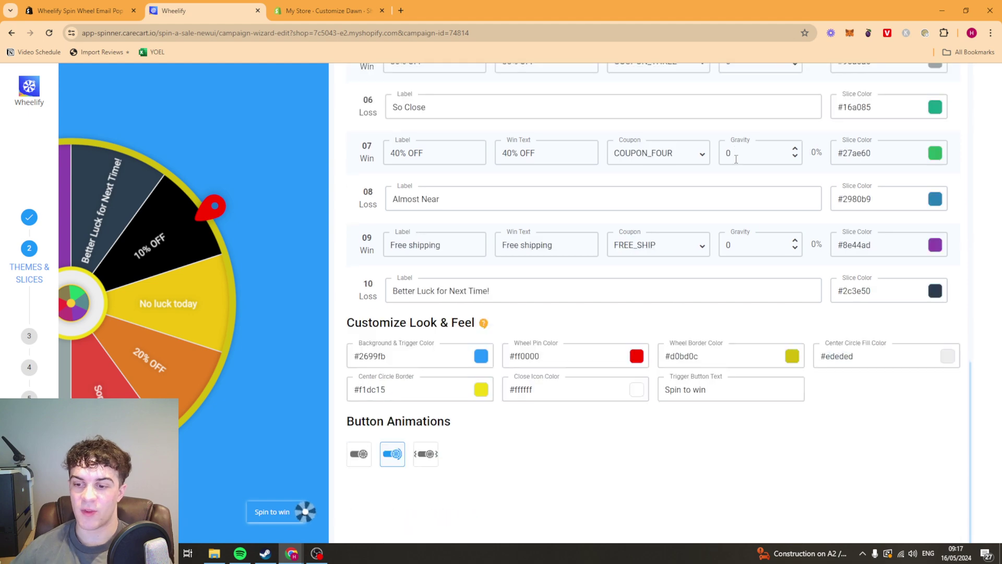
scroll(733, 192, up, 10)
scroll(754, 277, down, 8)
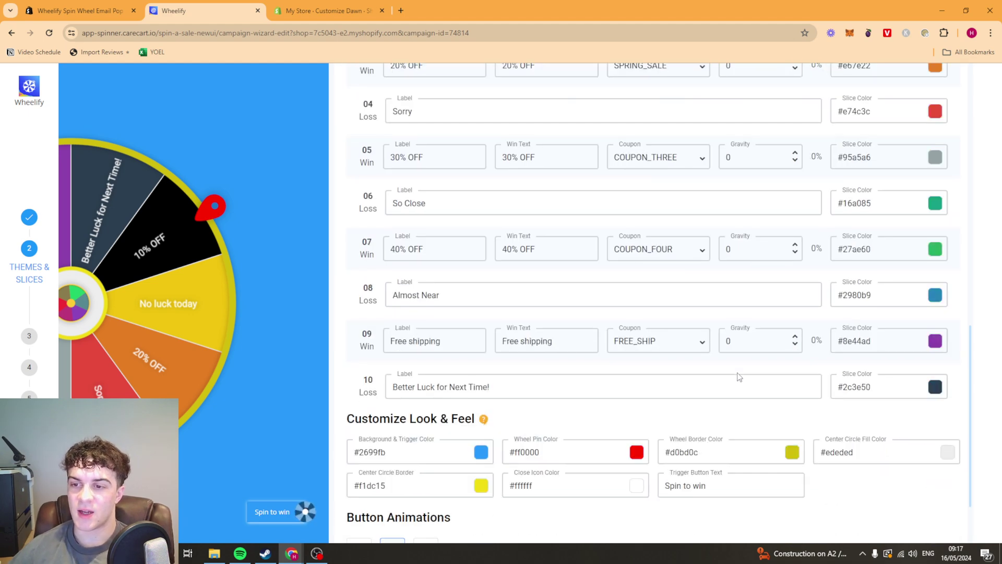
scroll(743, 336, up, 3)
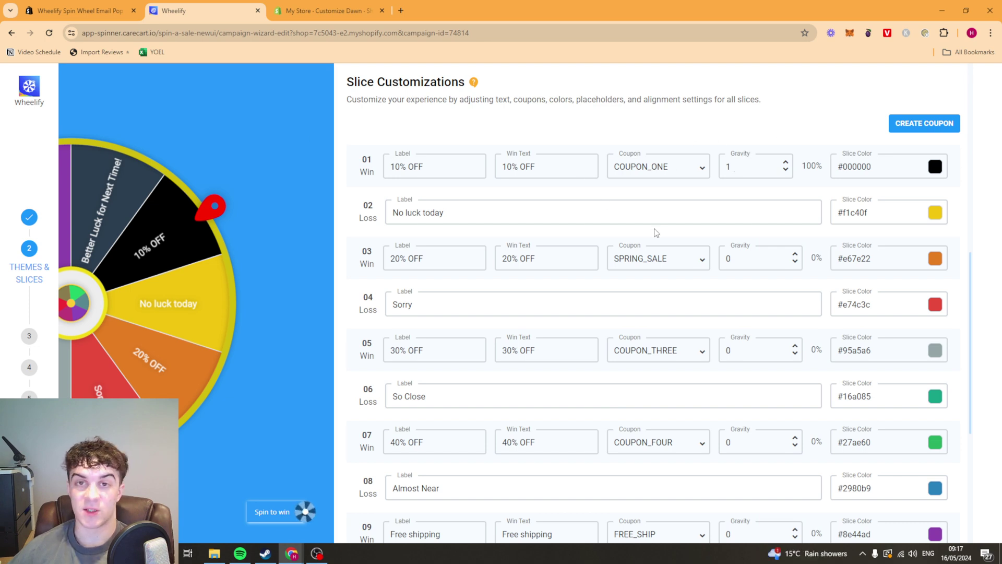
scroll(656, 232, down, 3)
scroll(675, 341, down, 2)
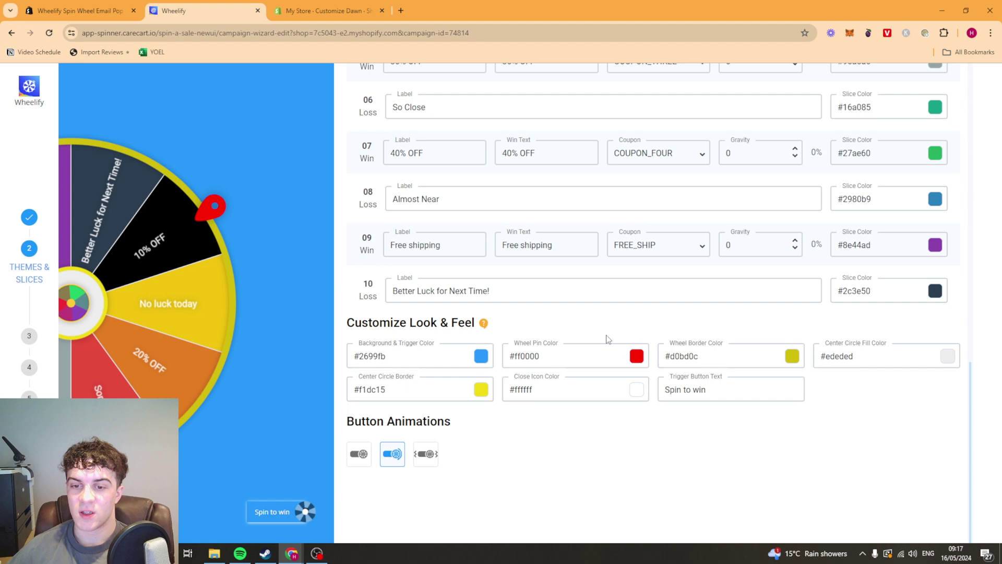
scroll(681, 239, up, 9)
scroll(758, 197, down, 6)
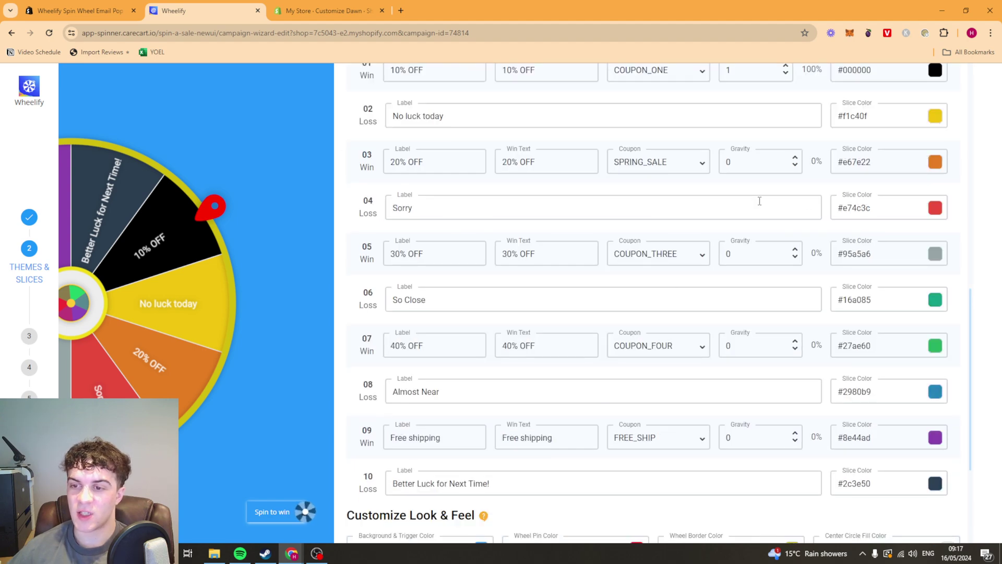
scroll(490, 157, up, 6)
scroll(781, 287, down, 6)
scroll(740, 238, down, 3)
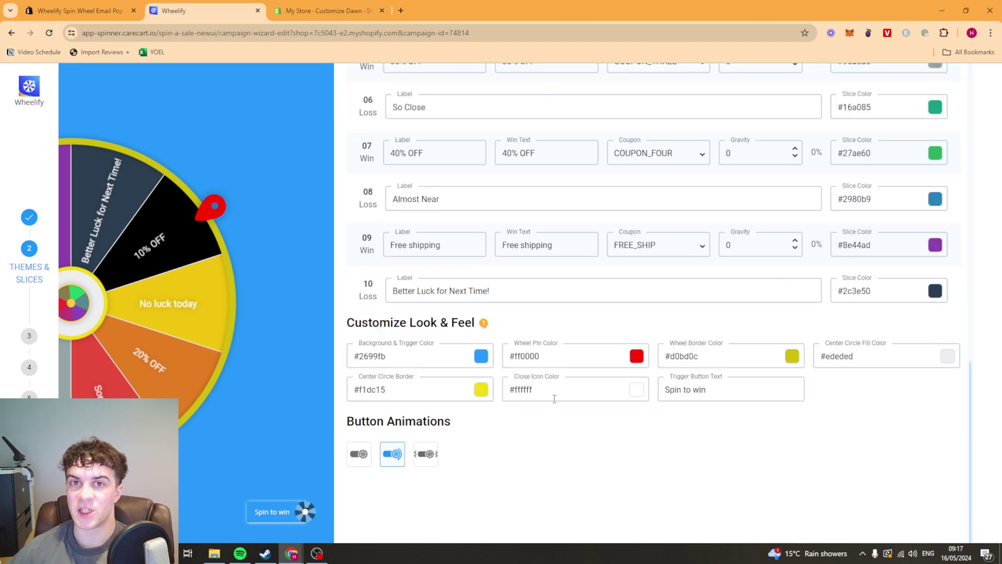
scroll(741, 376, up, 9)
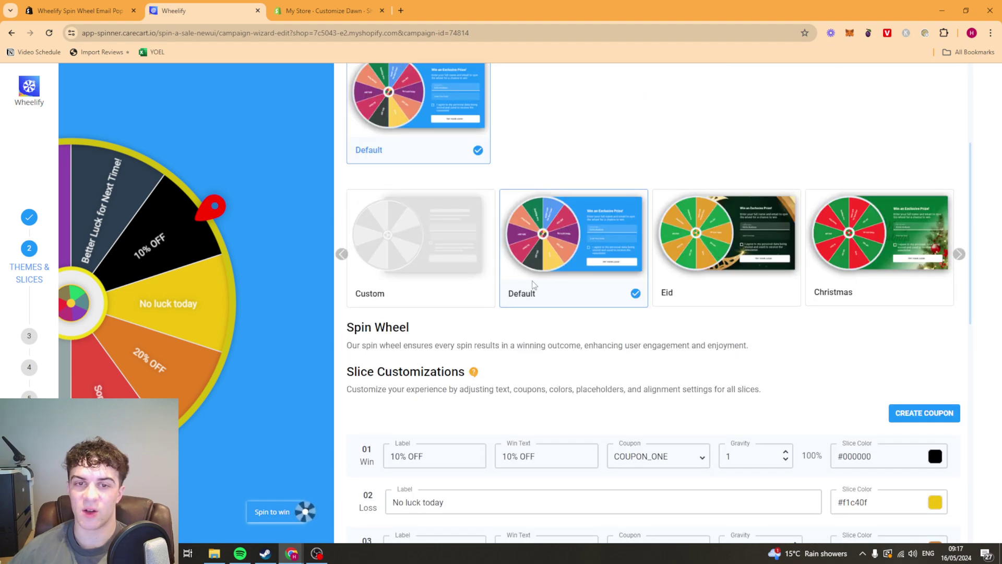
scroll(667, 356, down, 9)
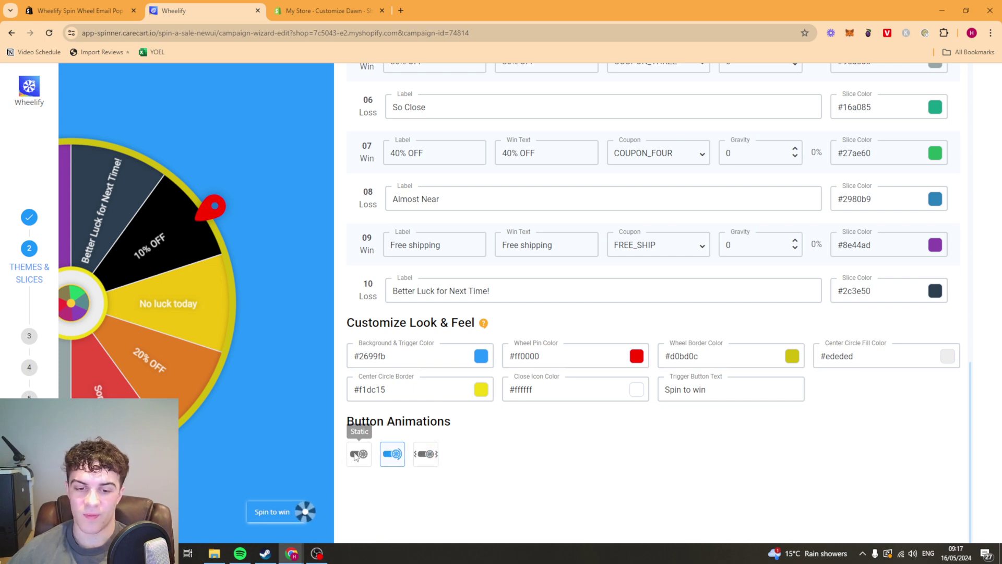
Step: Make the spin button animation static and edit the close icon colour value
click(353, 456)
click(577, 390)
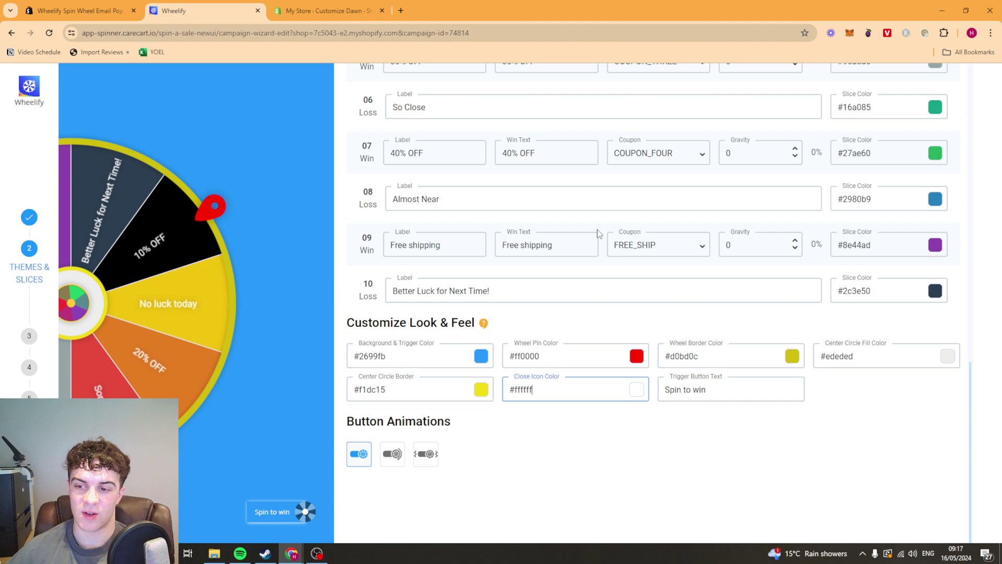
scroll(564, 424, up, 7)
scroll(891, 282, up, 2)
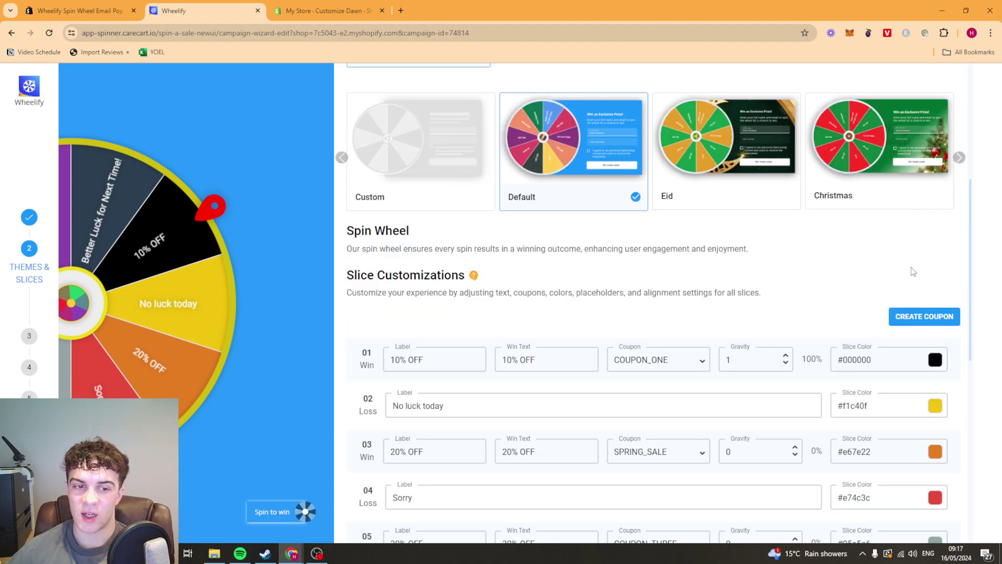
scroll(908, 284, down, 8)
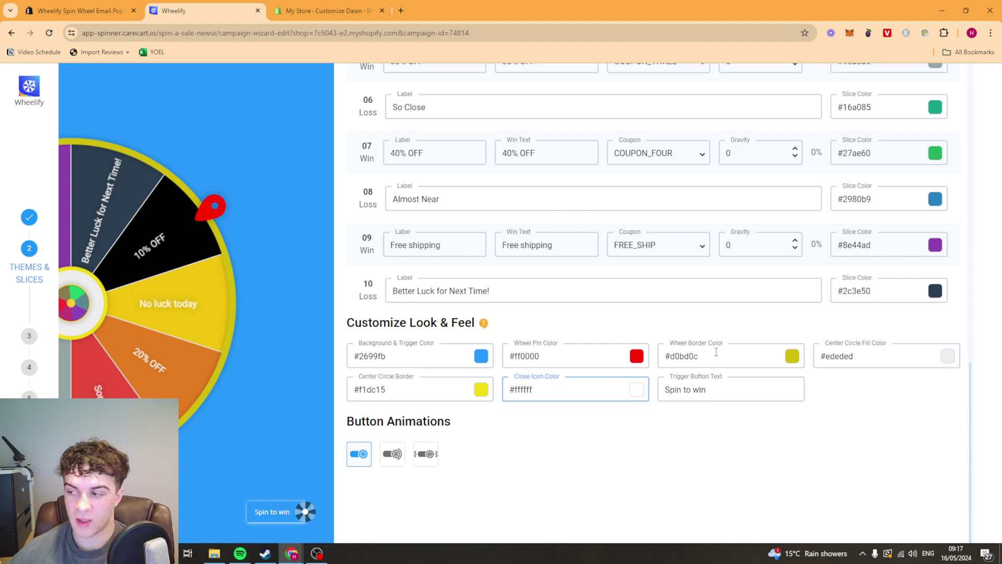
scroll(626, 389, up, 13)
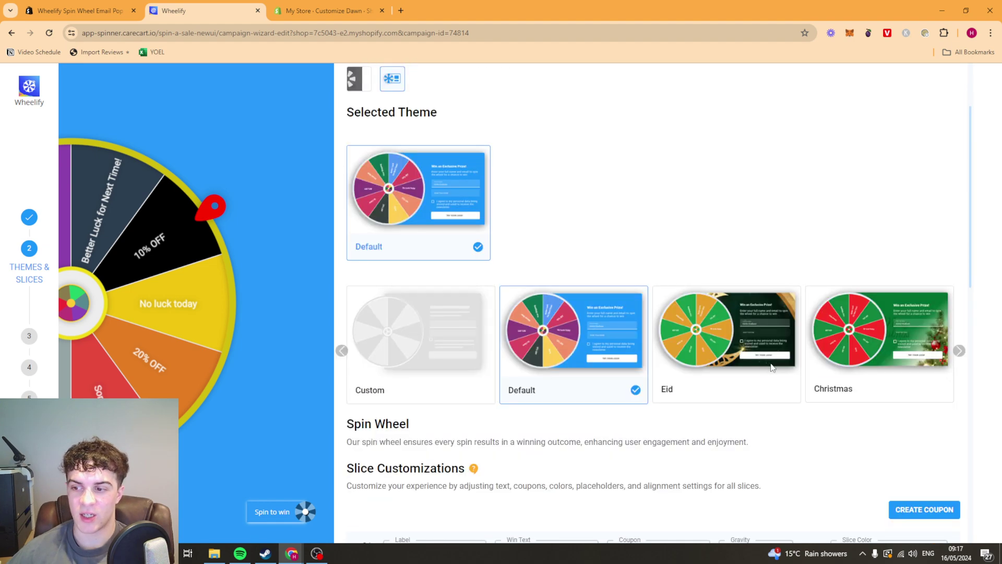
scroll(871, 291, down, 6)
scroll(715, 317, up, 8)
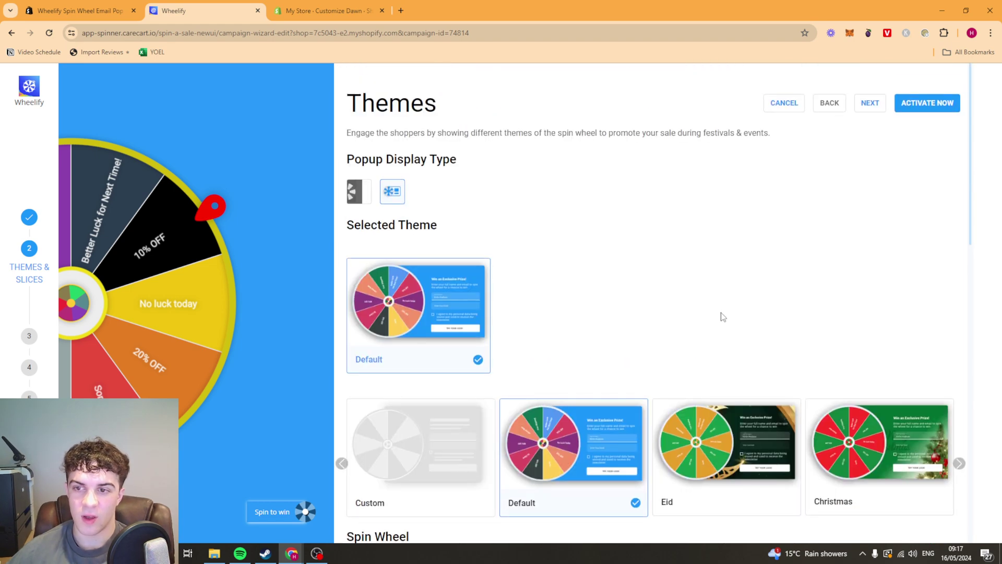
click(869, 103)
scroll(634, 193, down, 15)
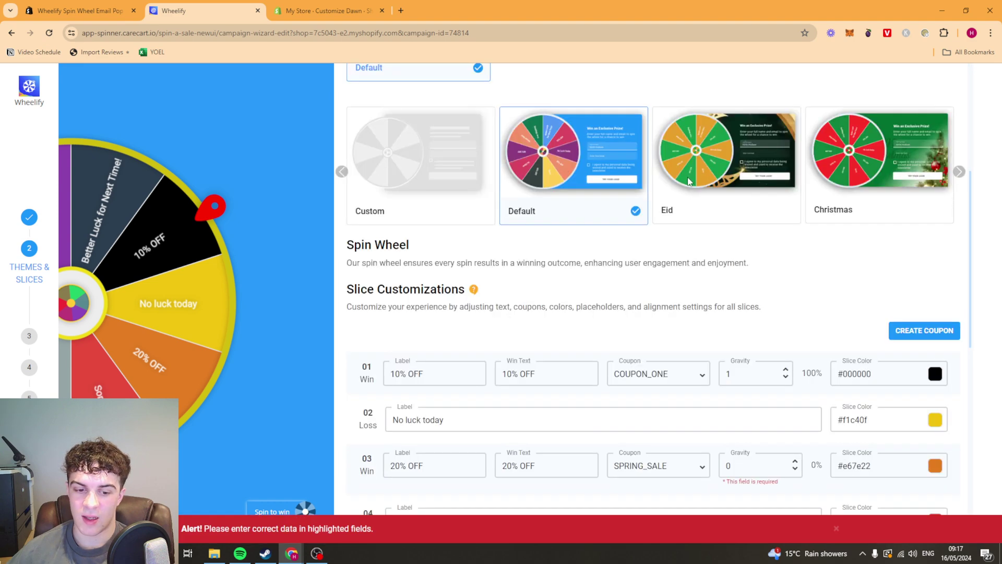
scroll(801, 402, up, 15)
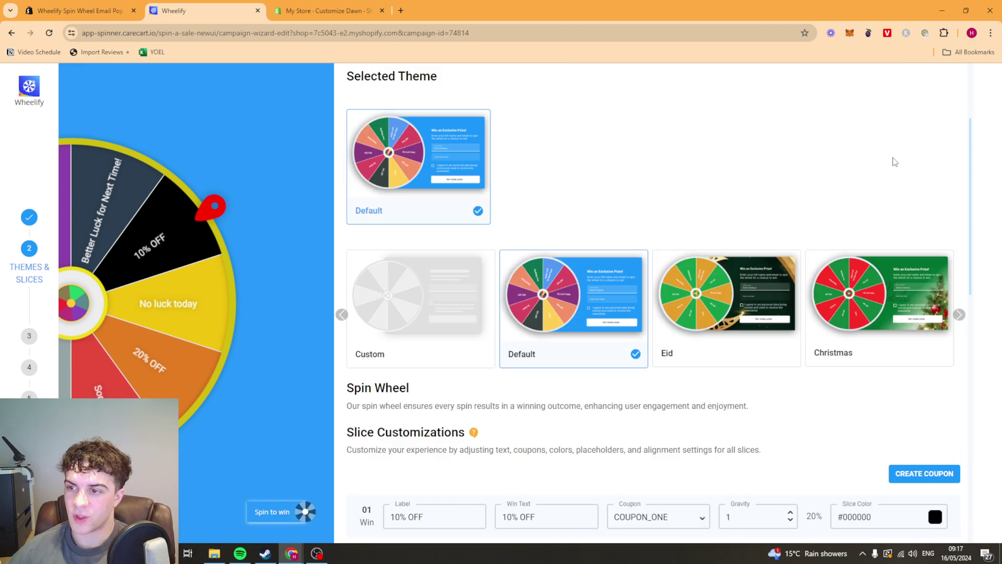
Step: Advance to the Layout step and review the Spin Wheel Form and Winning Form texts
click(869, 103)
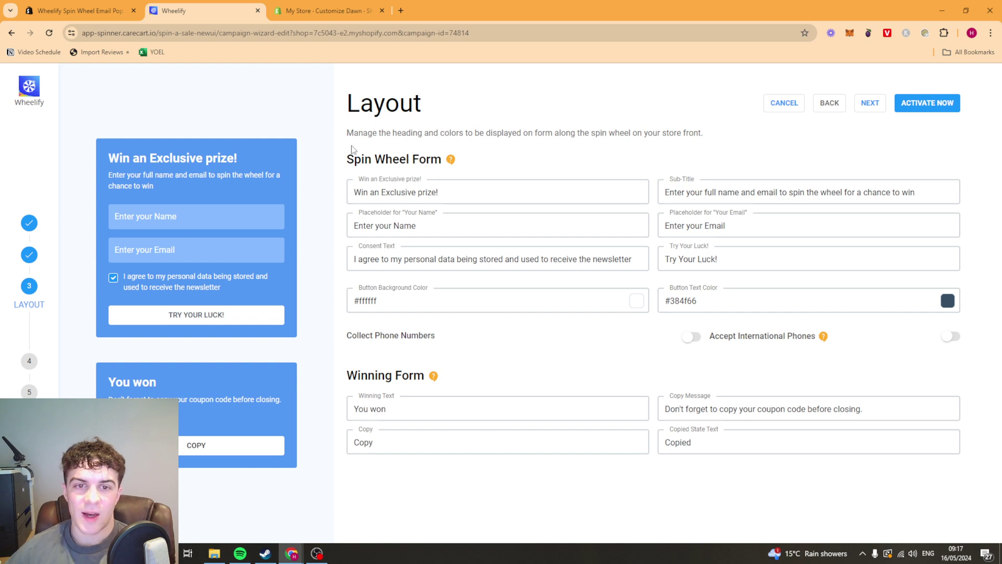
drag(355, 99, 554, 133)
double_click(564, 133)
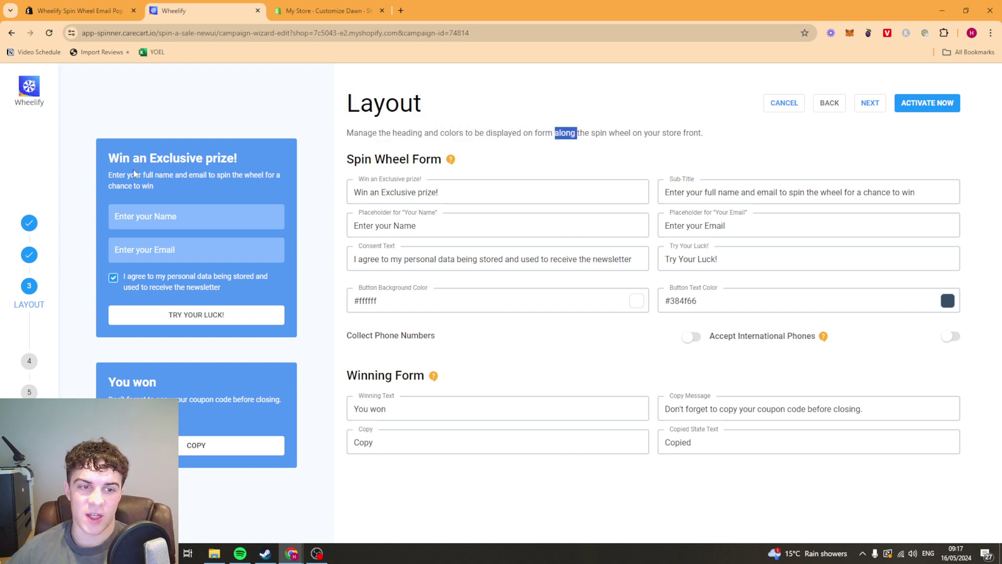
drag(109, 162, 225, 175)
click(206, 172)
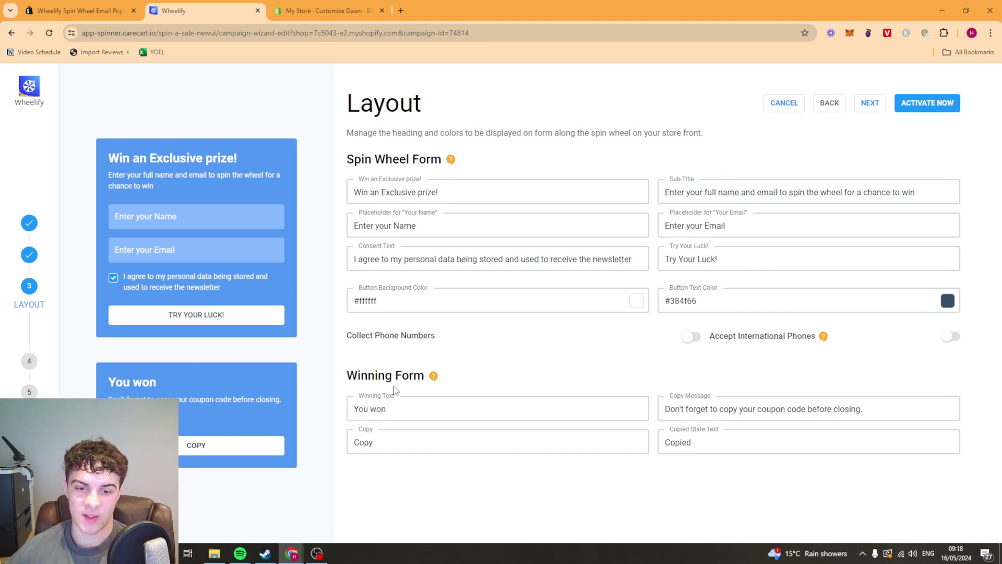
drag(315, 376, 483, 376)
click(252, 379)
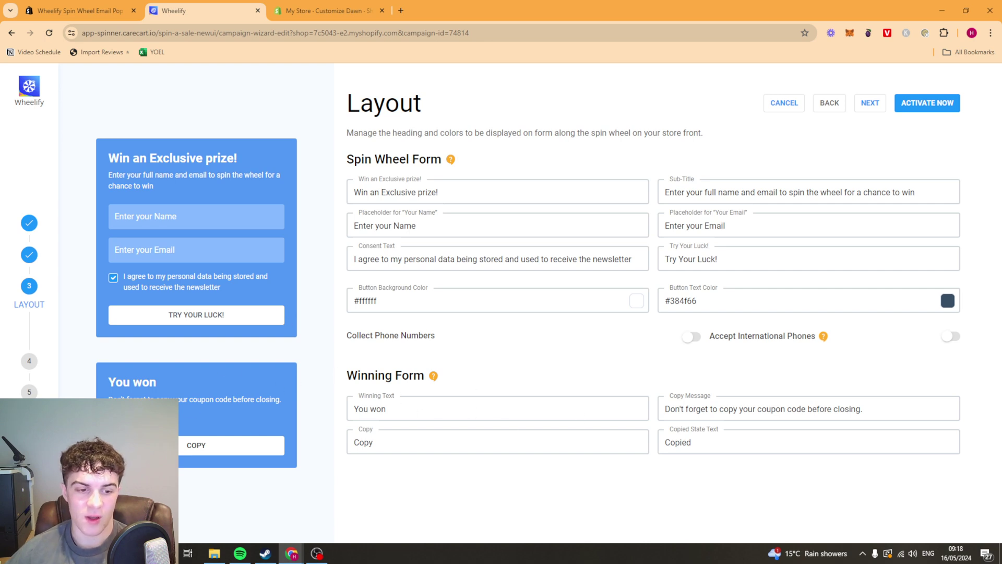
Step: On Conversion Booster, keep the urgency bar at the bottom of the screen
click(861, 103)
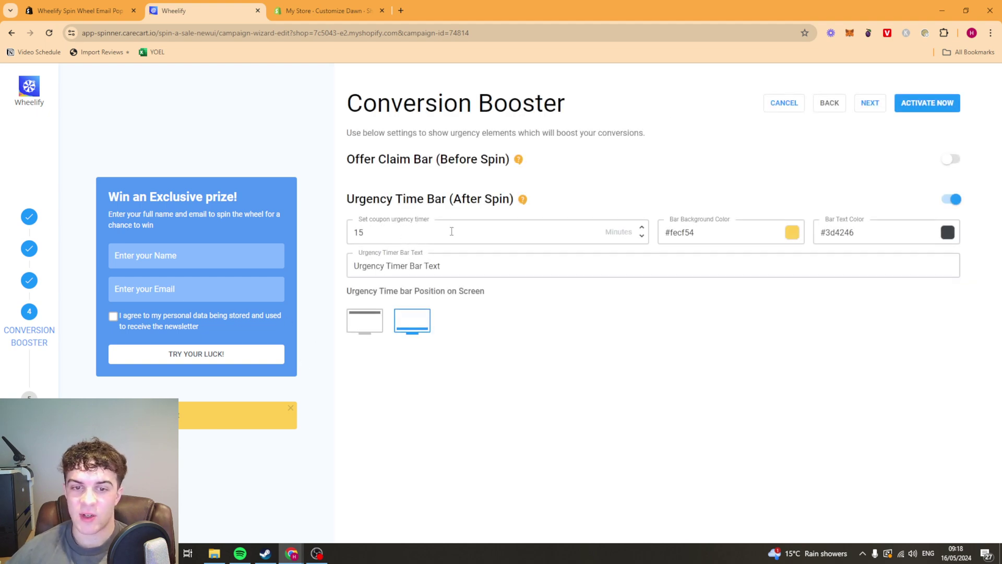
click(372, 326)
click(408, 328)
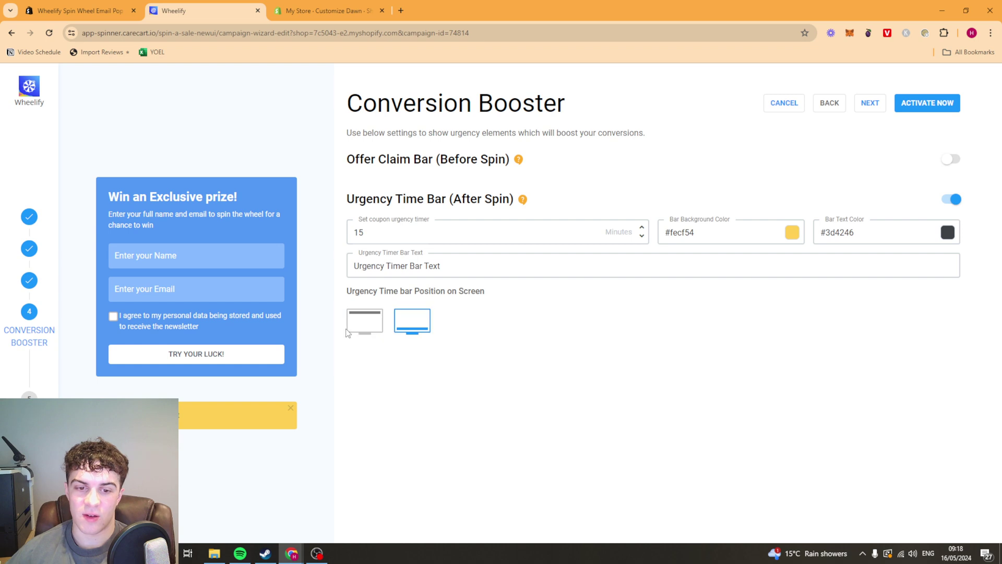
Step: Put the desktop trigger in the first position and set the mobile trigger to Full Button
click(867, 105)
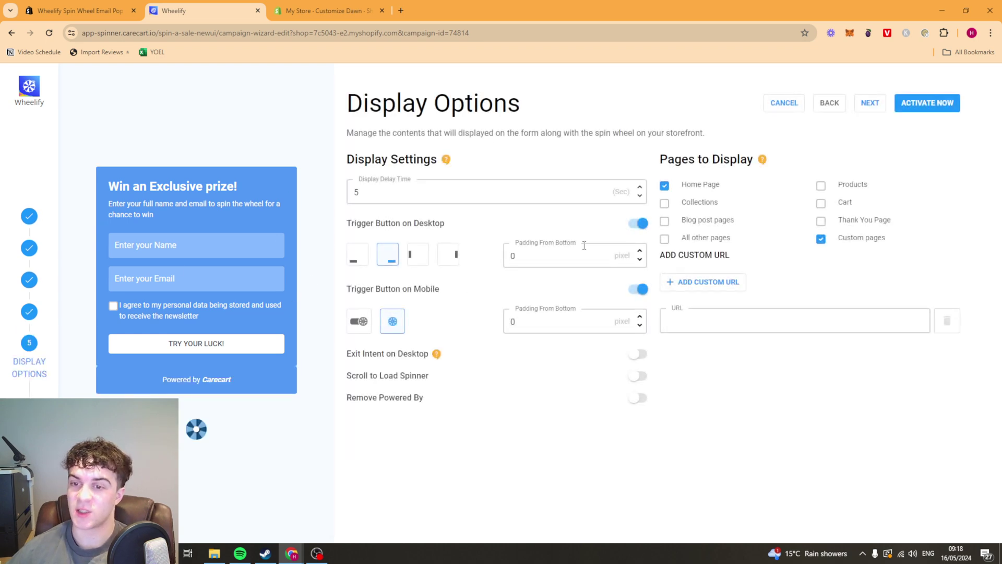
click(418, 254)
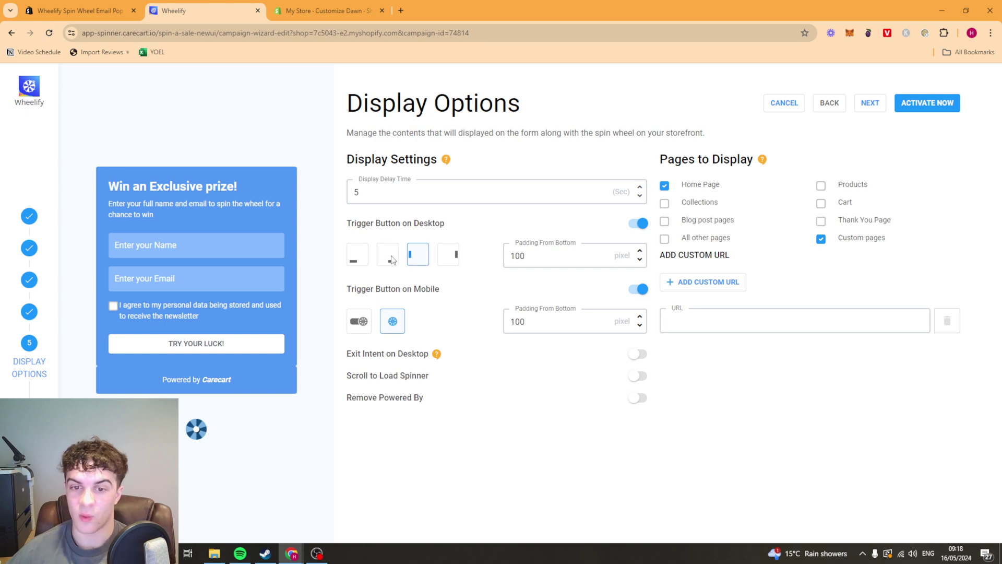
click(387, 254)
click(357, 254)
click(359, 323)
click(393, 321)
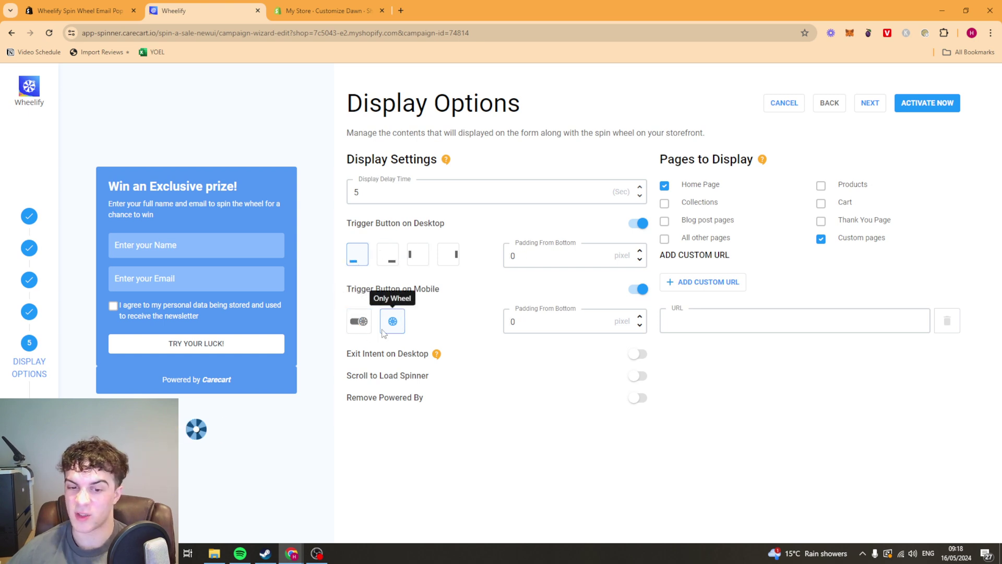
click(359, 321)
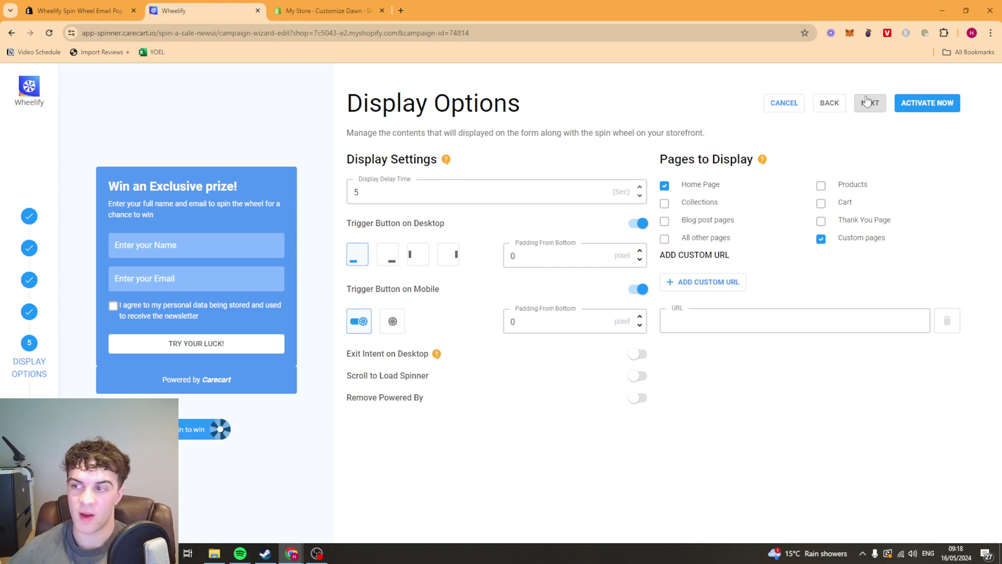
click(866, 101)
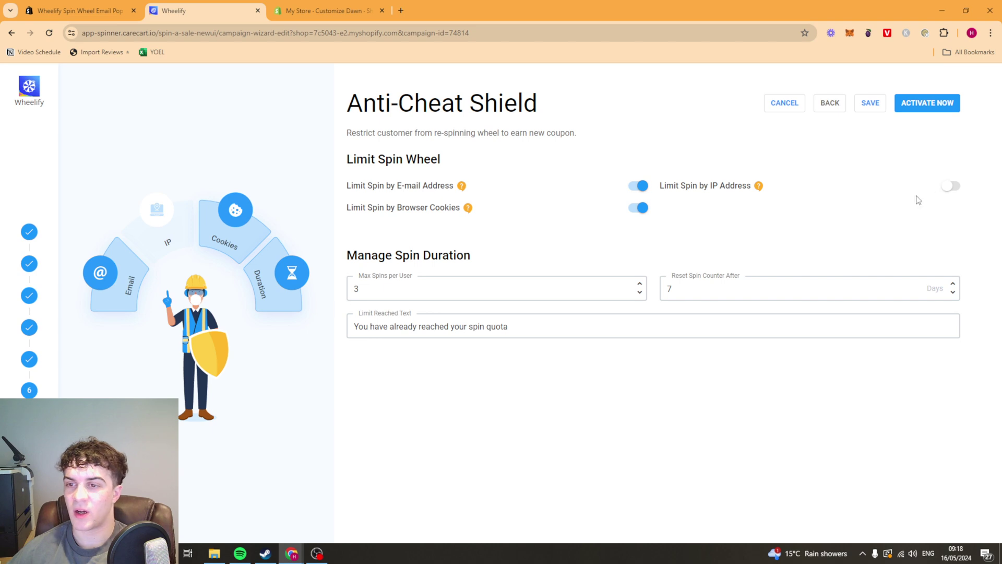
Step: Set Max Spins per User to 3 and the spin counter reset to 7 days, then save
drag(392, 185, 530, 212)
click(427, 242)
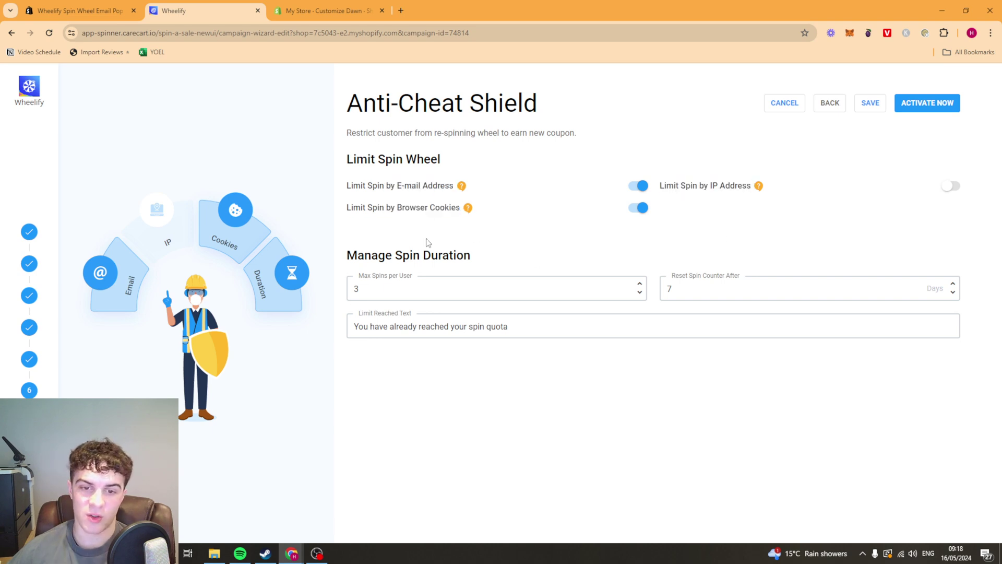
click(412, 285)
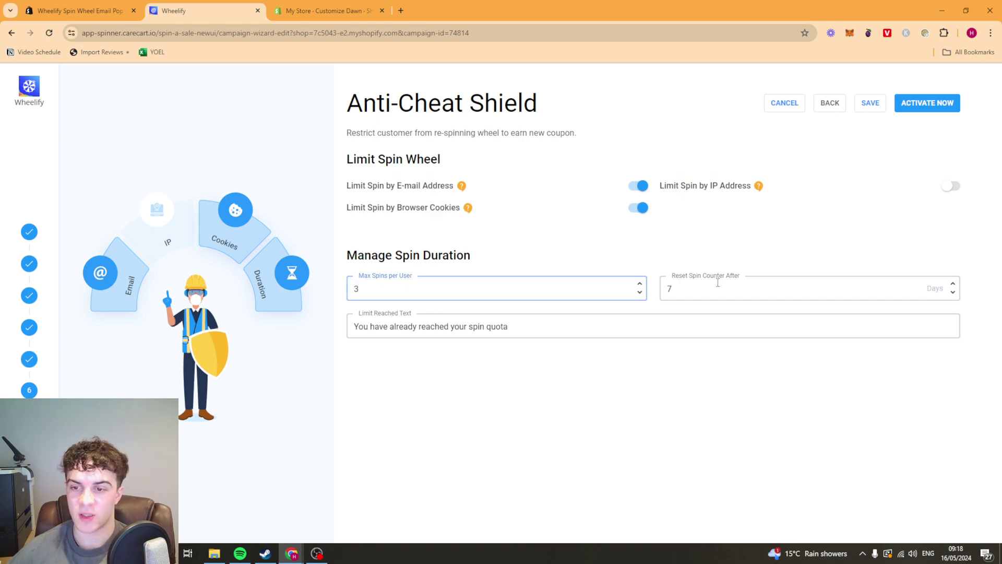
double_click(669, 290)
click(499, 400)
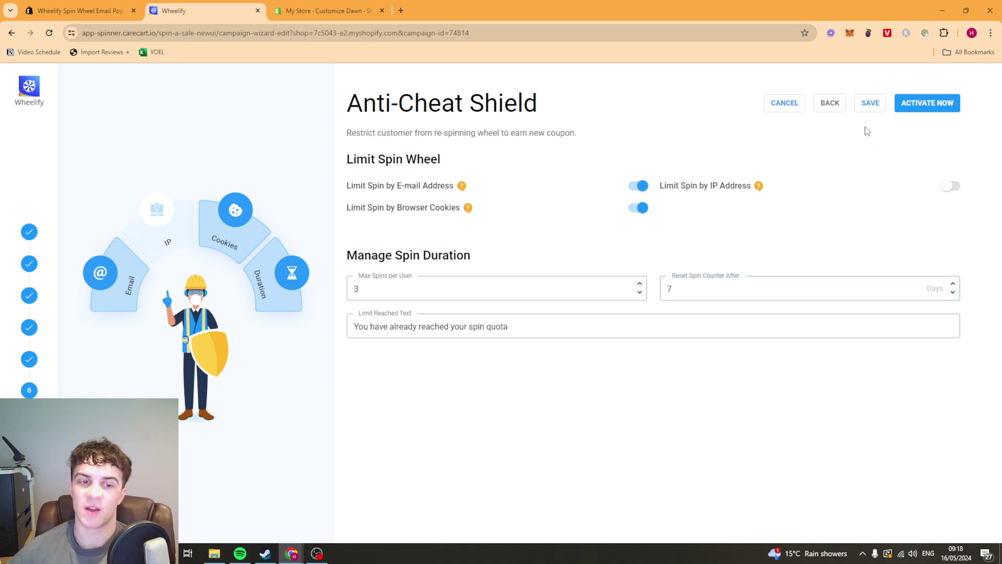
click(867, 105)
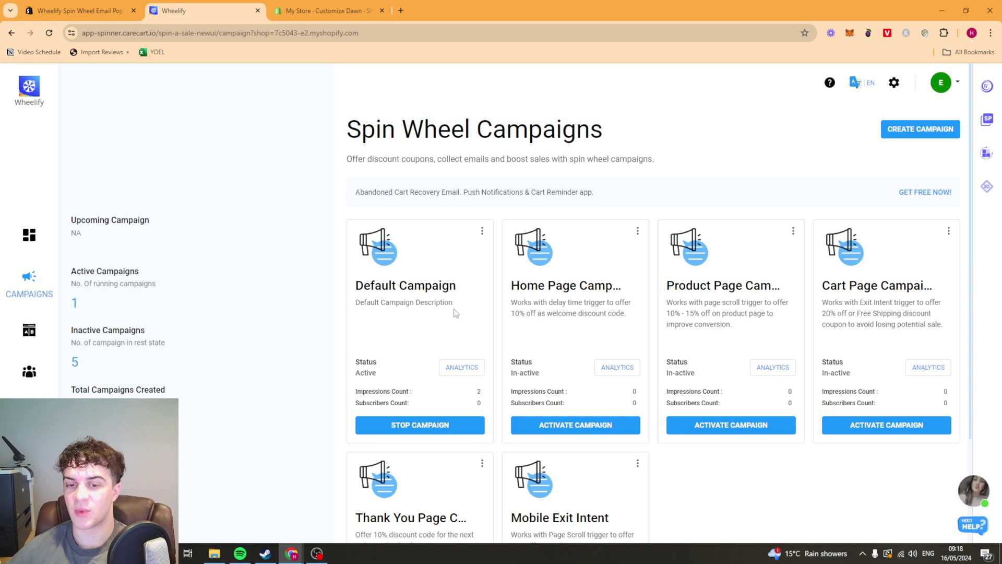
Step: Review the Default Campaign's analytics charts showing 2 impressions and zero subscribers
scroll(556, 369, down, 3)
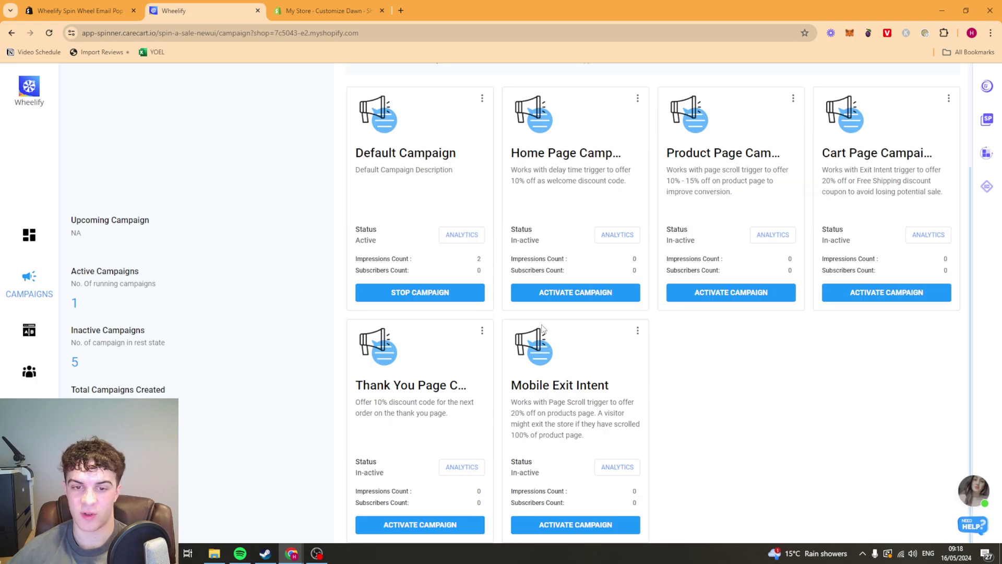
click(472, 238)
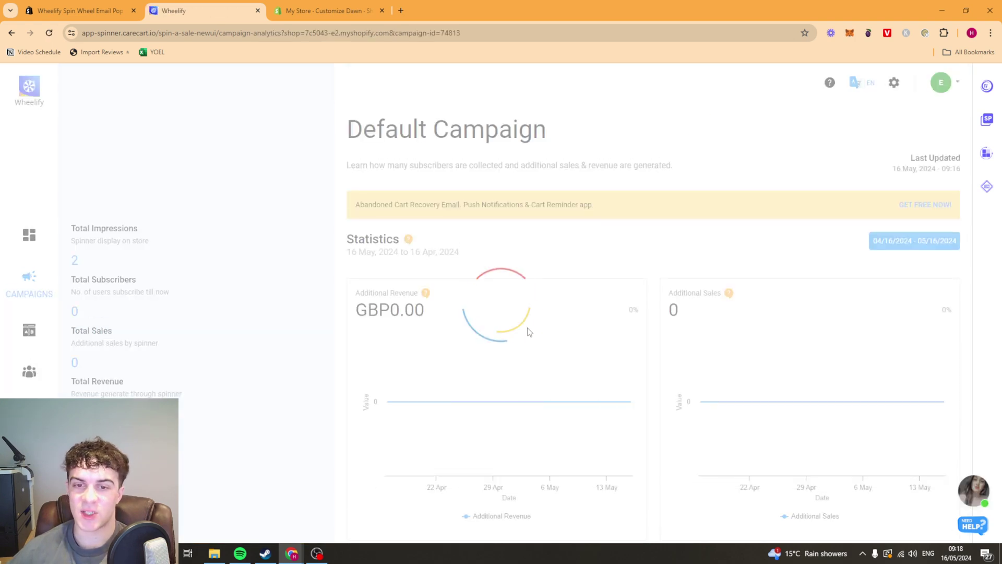
scroll(626, 172, down, 5)
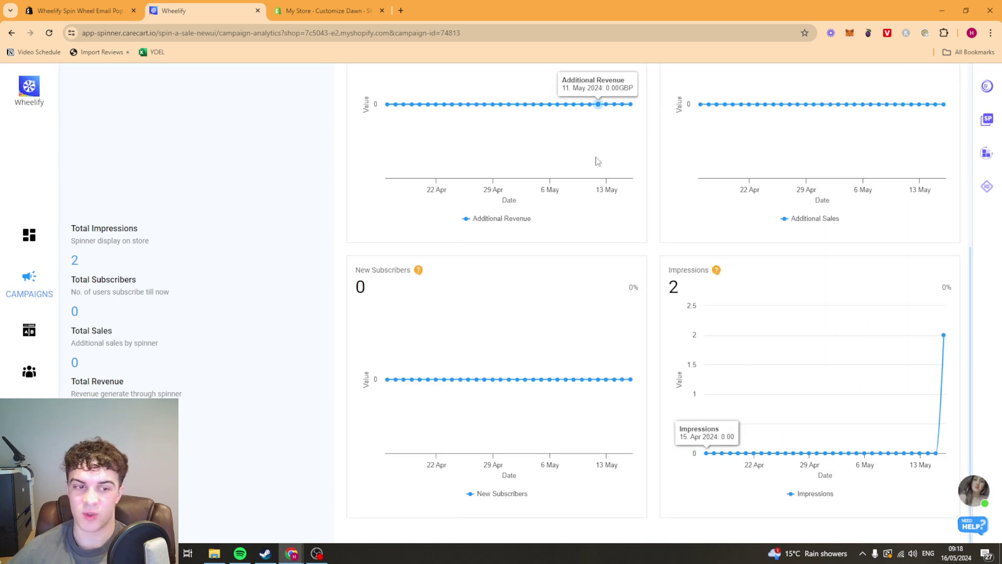
scroll(594, 161, up, 5)
click(29, 329)
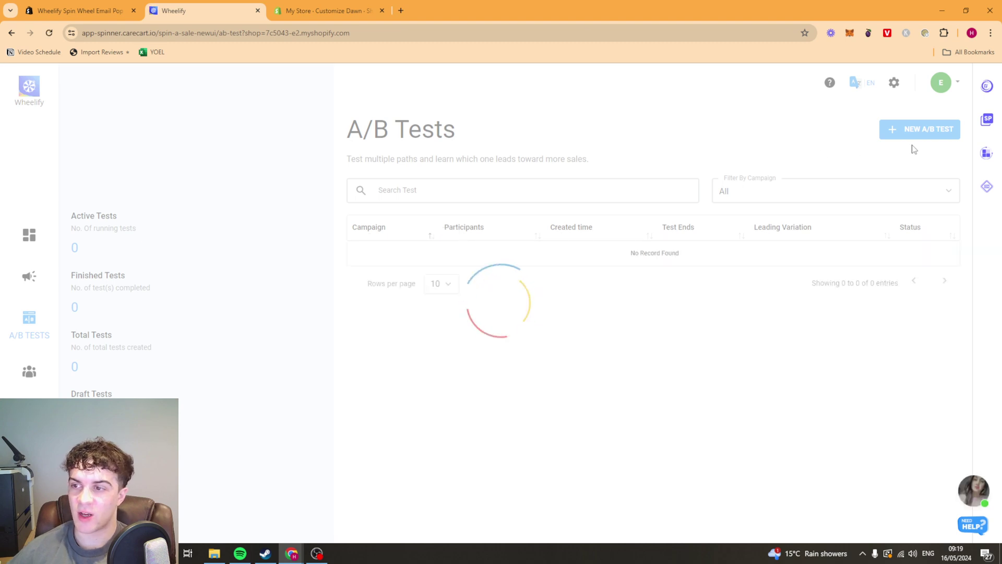
Step: Create a 1-day A/B test for the Home Page Campaign with a 50/50 traffic split
click(920, 138)
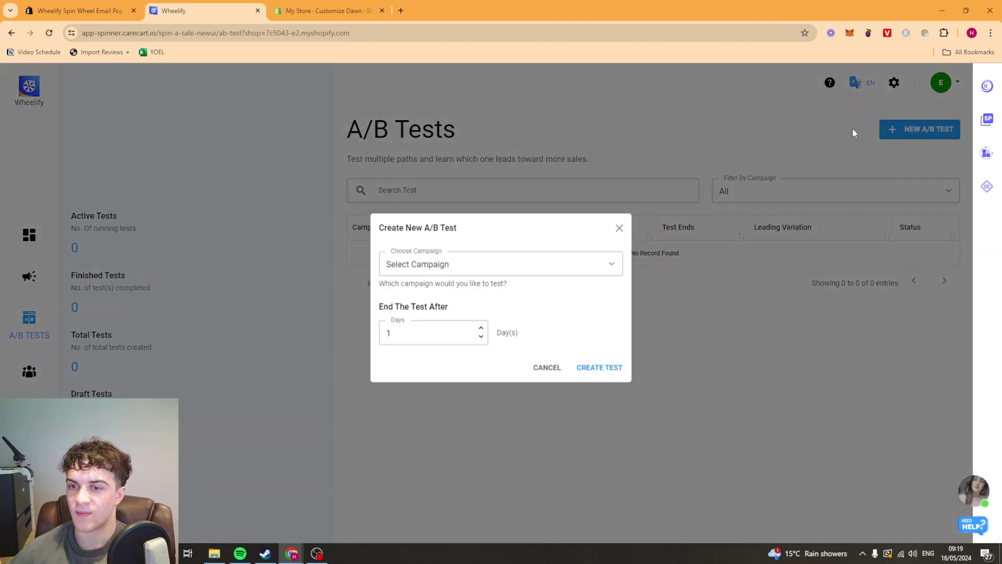
click(474, 271)
click(441, 307)
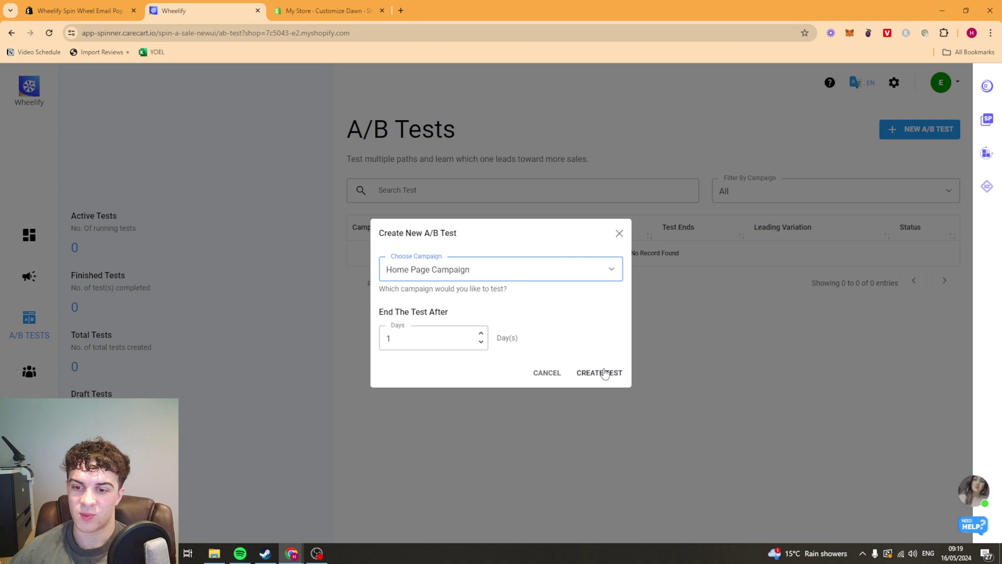
click(600, 373)
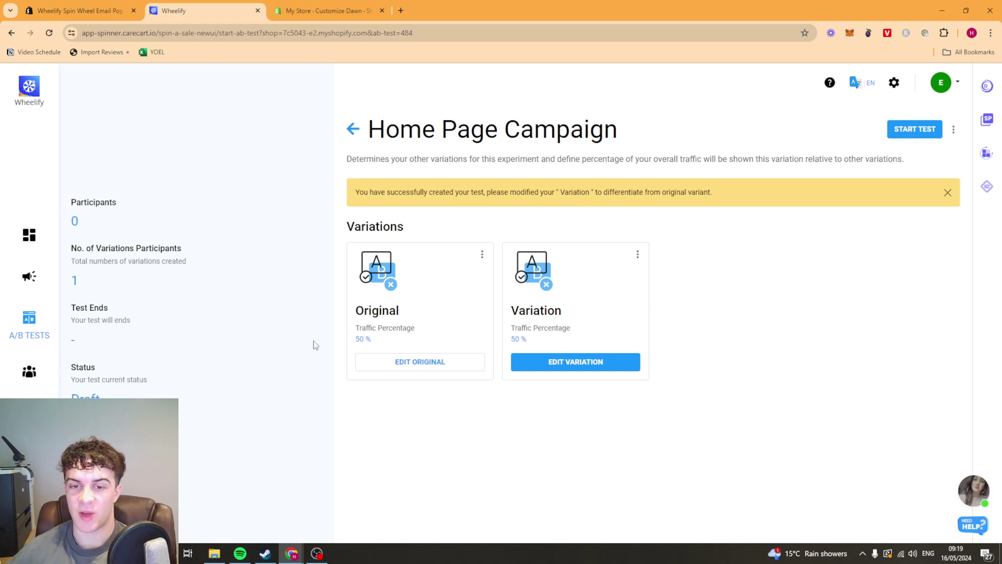
click(30, 381)
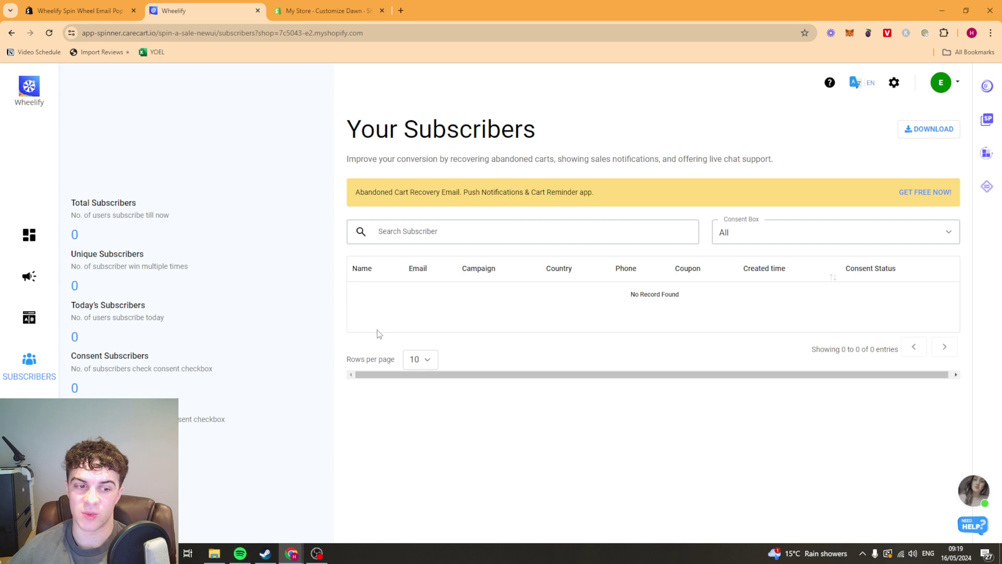
Step: Open the Integration page to see Shopify connected and SendGrid listed as coming soon
click(29, 409)
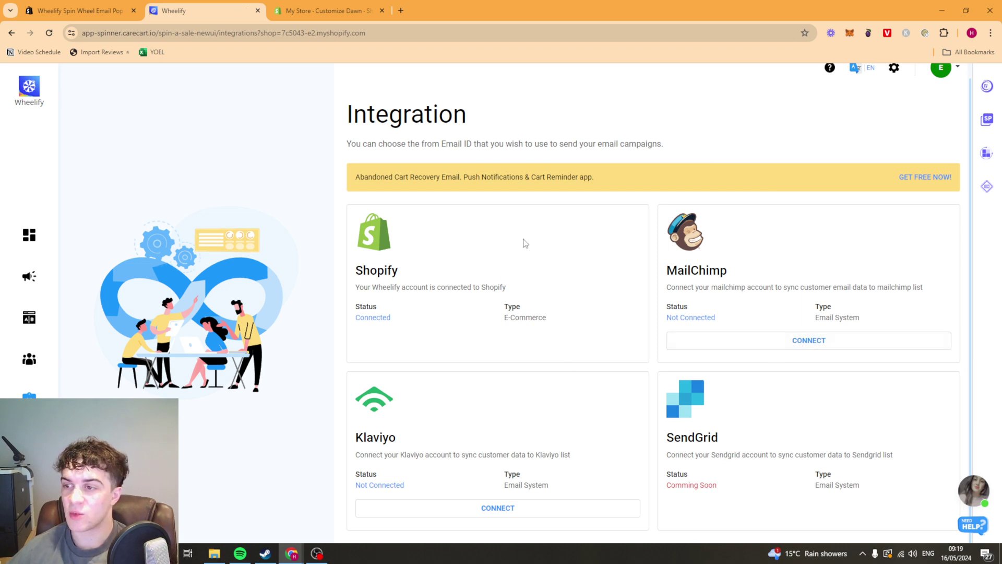
scroll(498, 173, up, 1)
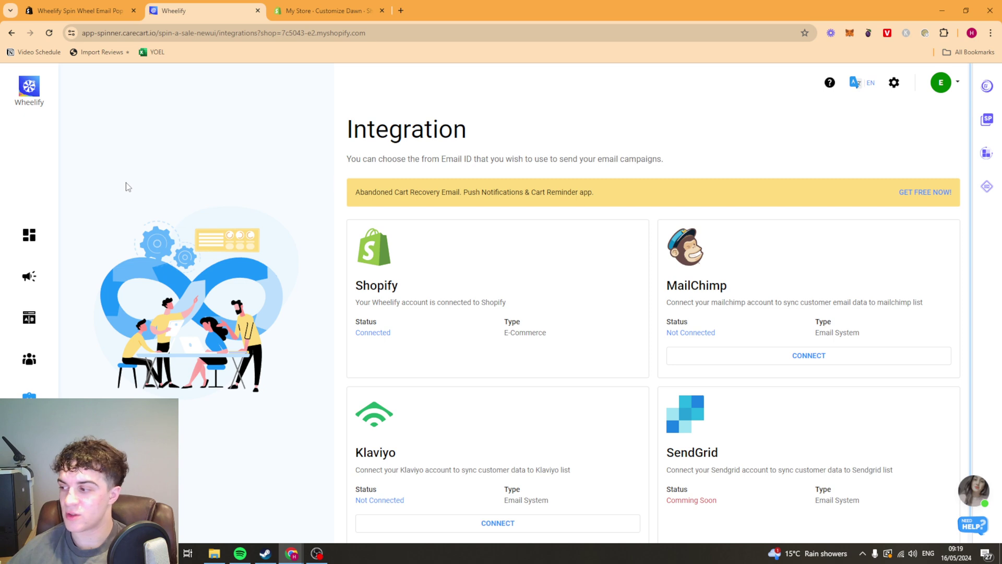